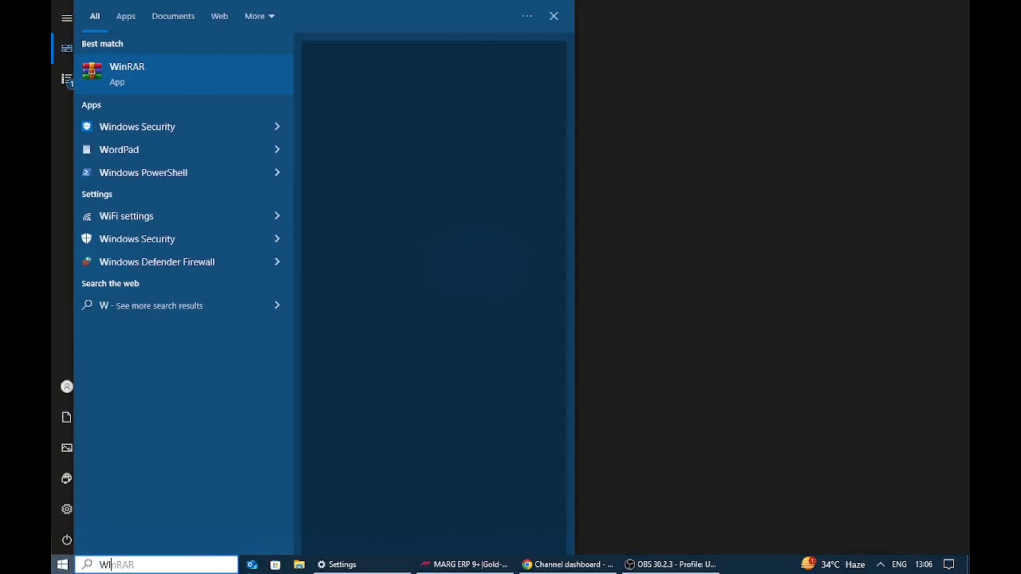
- Try connecting to the ASUS network with Connect automatically enabled
key(Return)
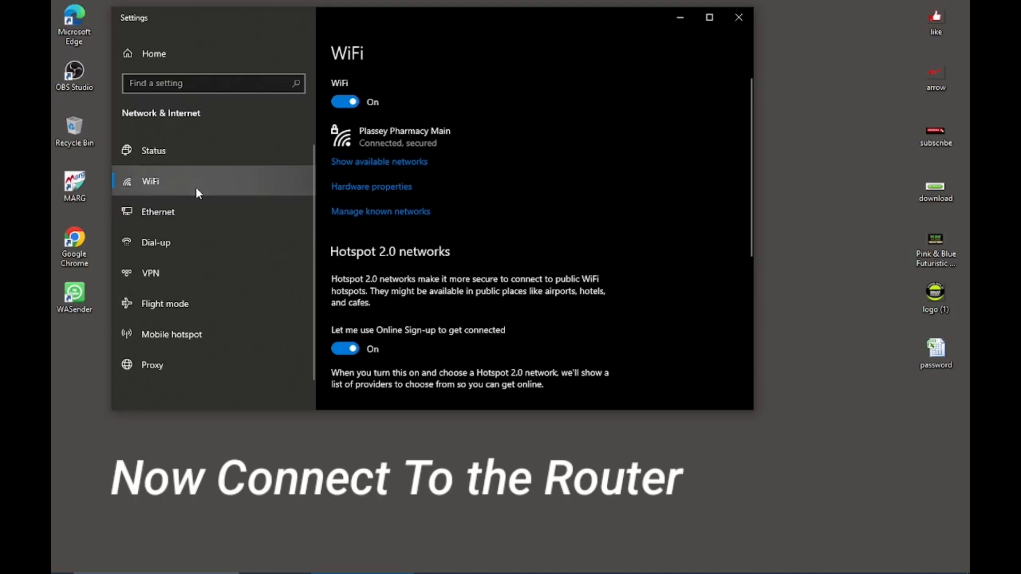
click(365, 162)
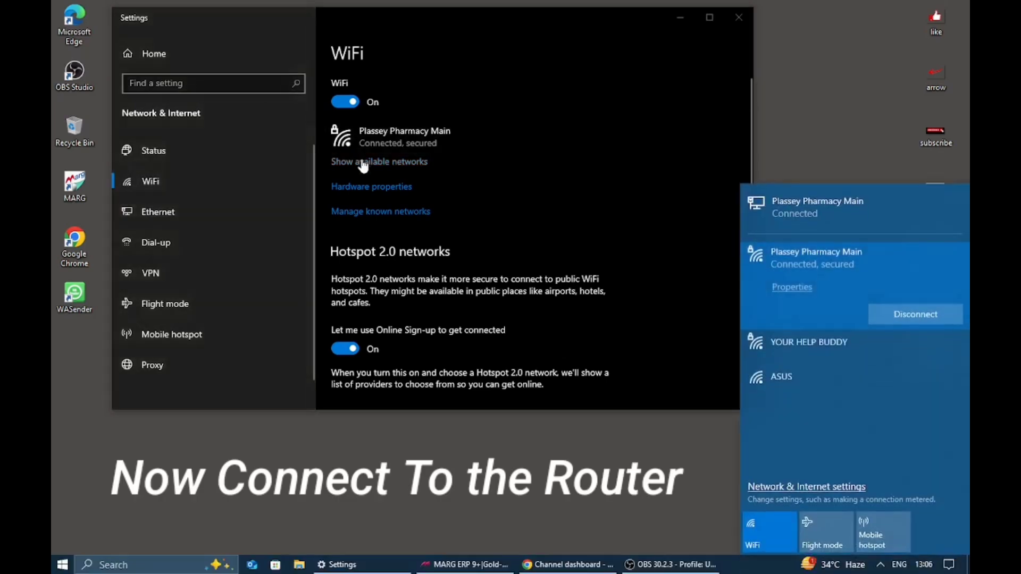
click(812, 341)
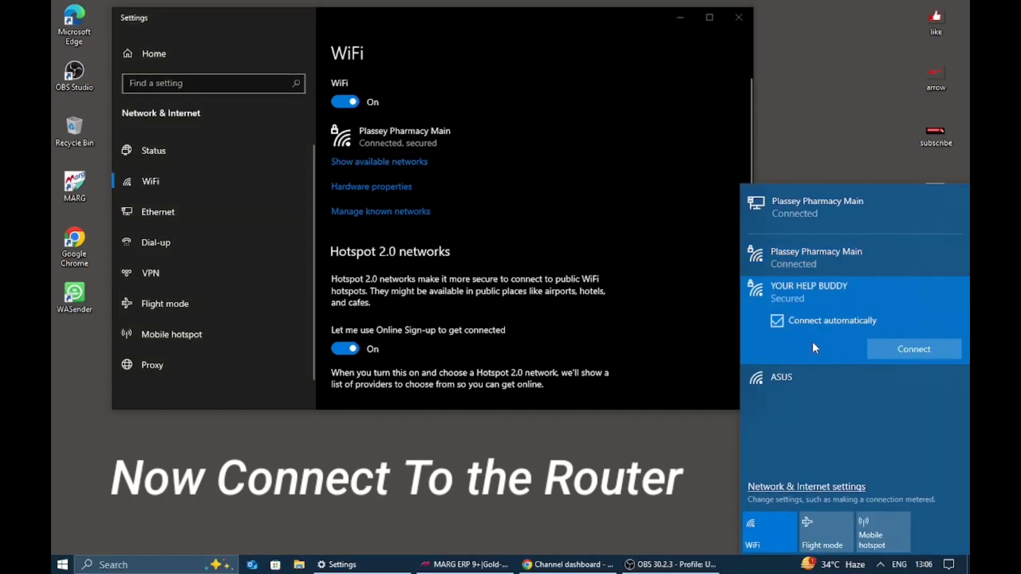
click(797, 386)
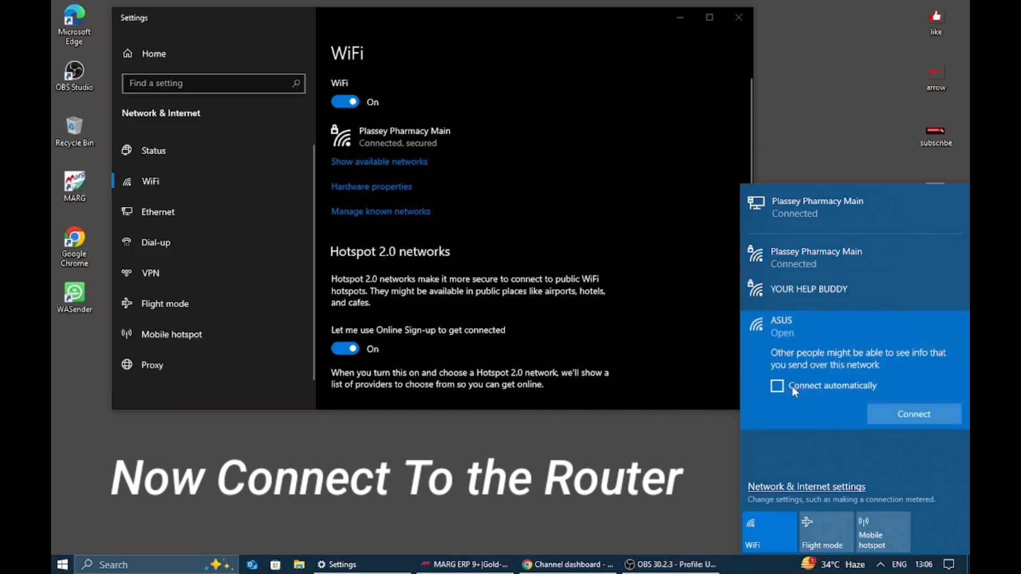
click(783, 386)
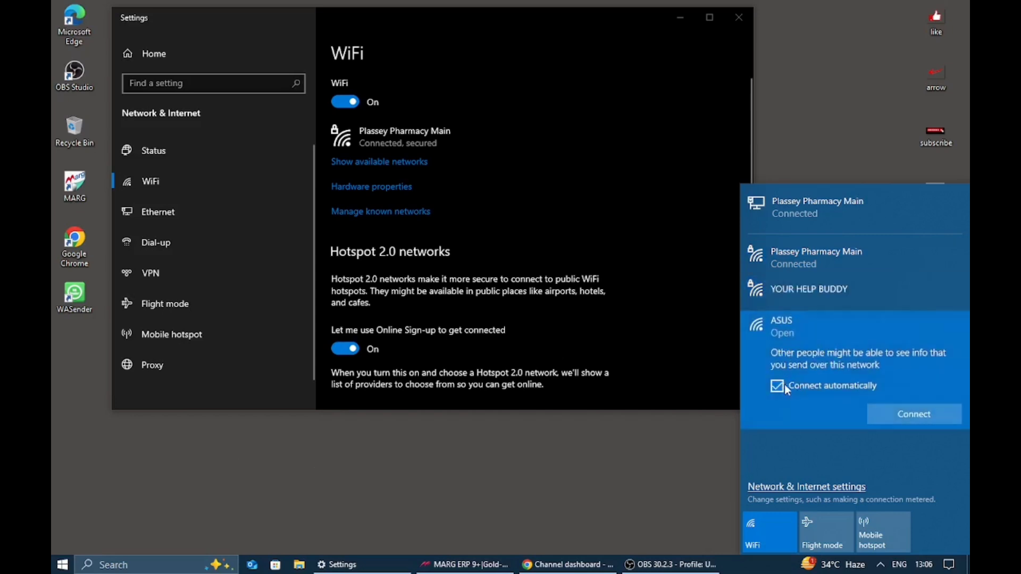
click(910, 419)
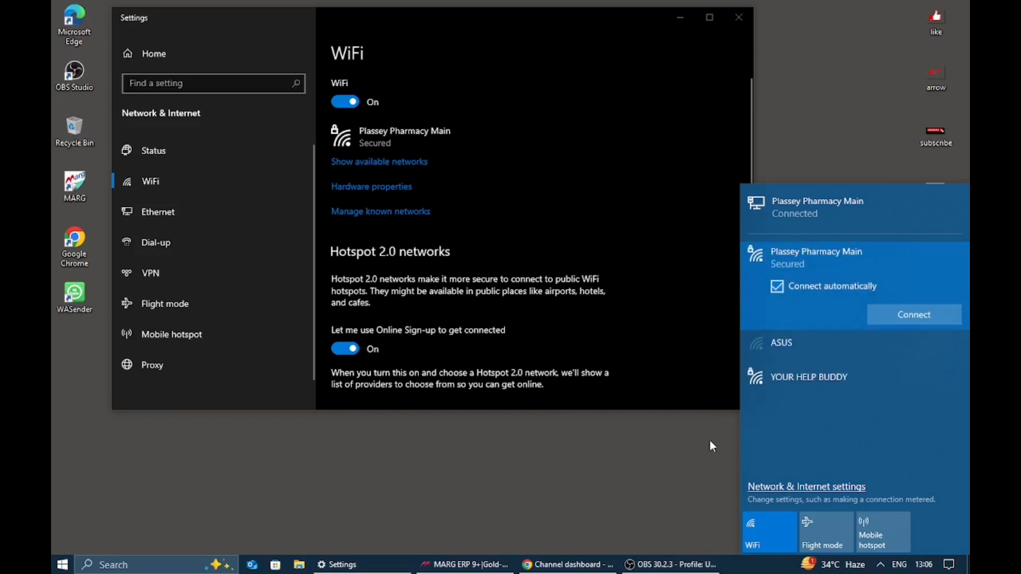
- After ASUS fails again, connect to the open ASUS 2 network and minimise Settings
click(792, 344)
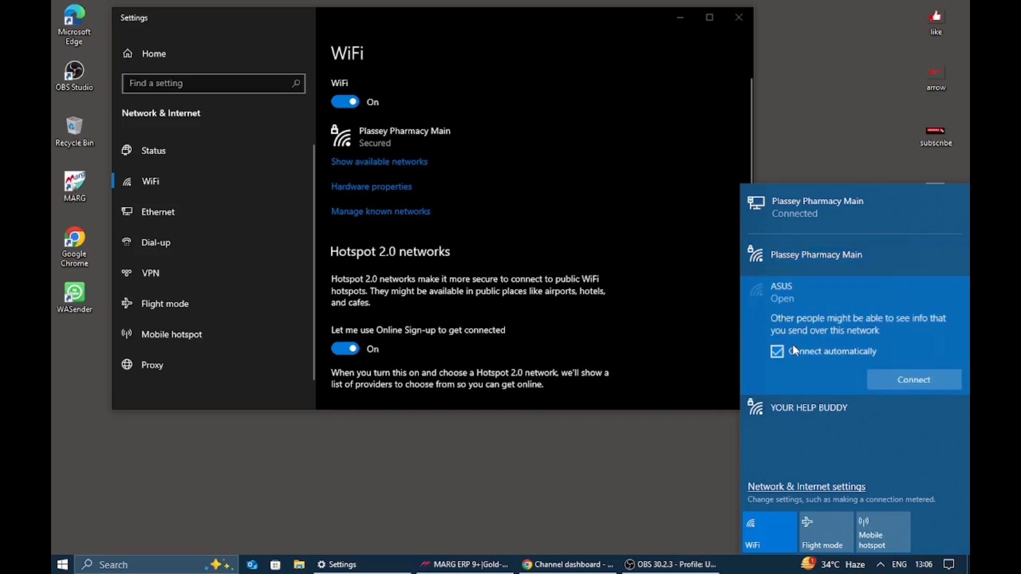
click(901, 386)
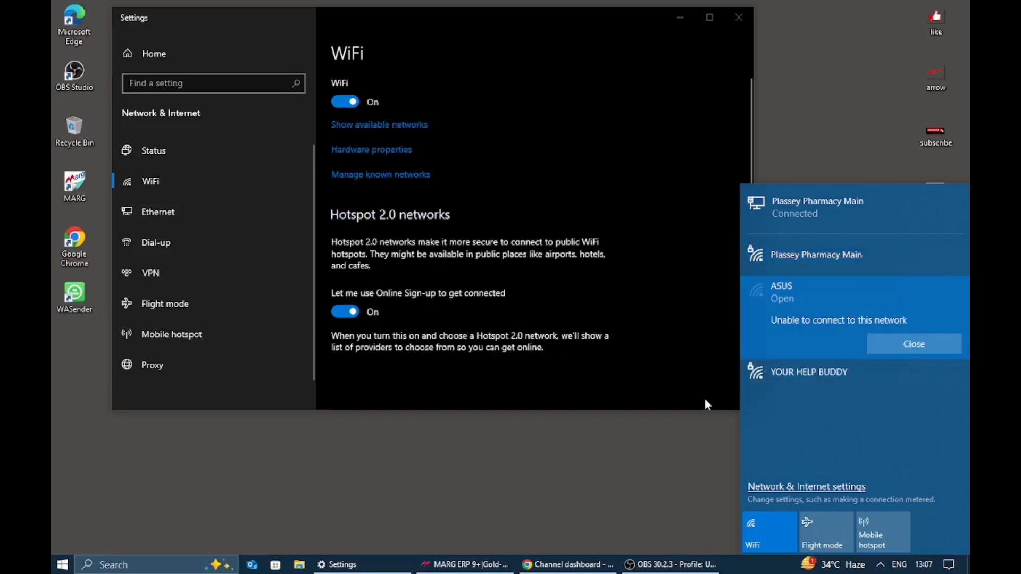
click(889, 341)
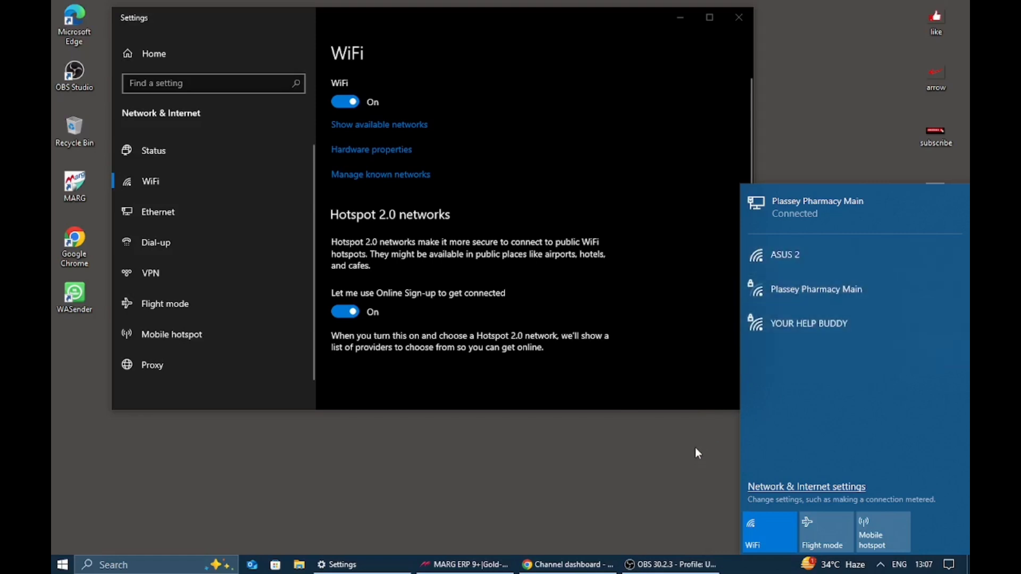
click(824, 256)
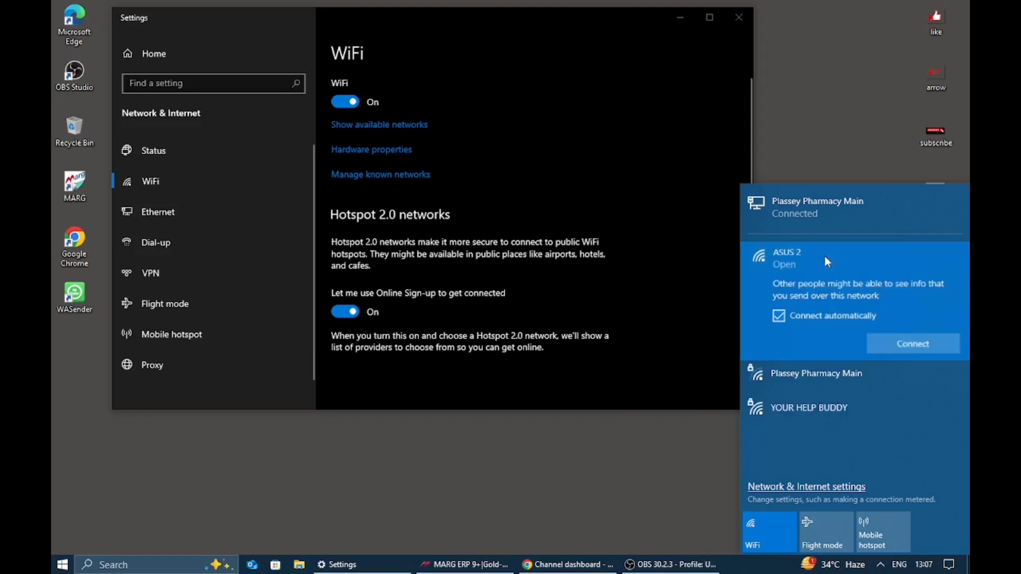
click(887, 343)
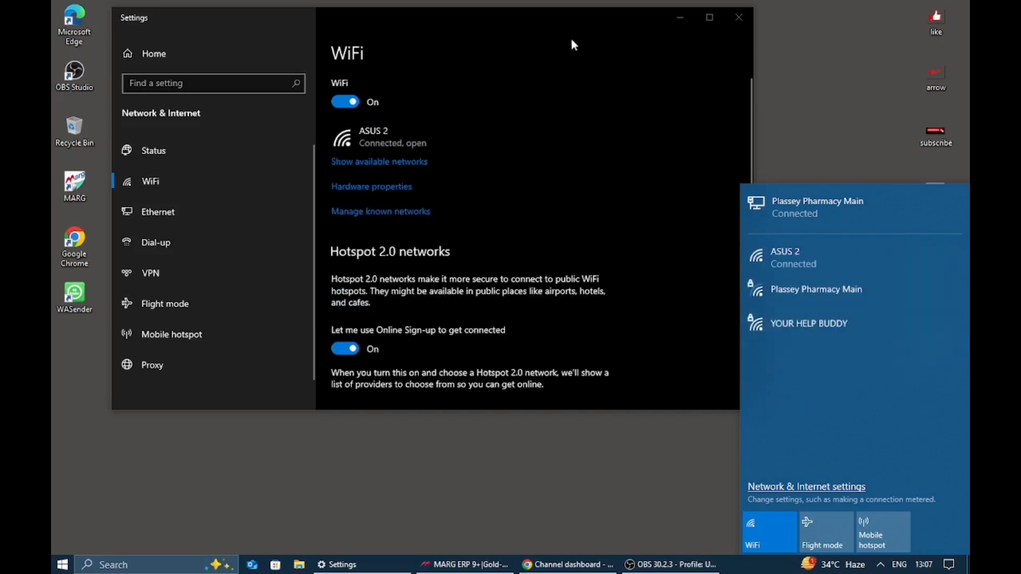
click(680, 16)
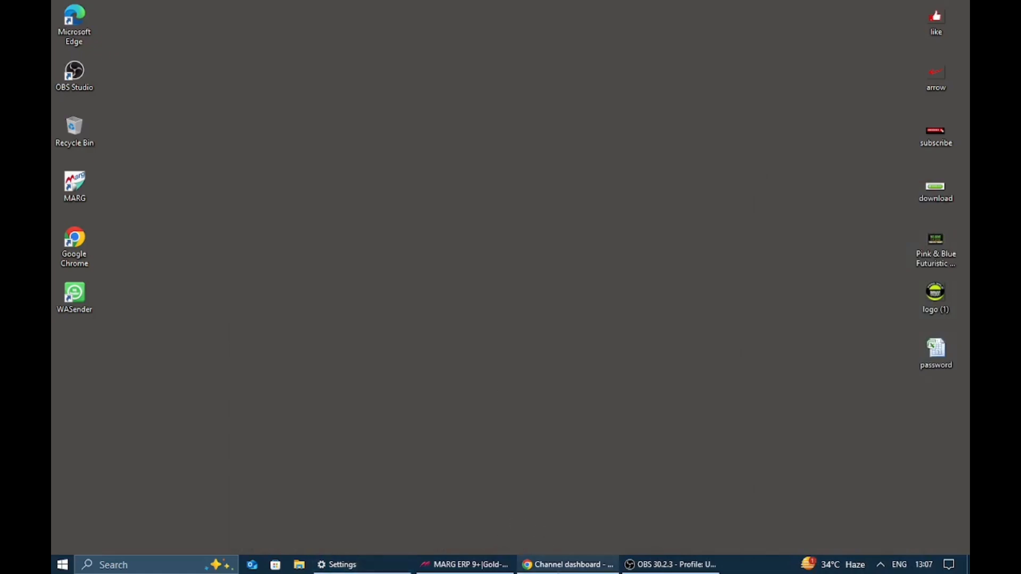
- Load the router's Quick Internet Setup page from 192.168.1.1 in a new Chrome tab
click(566, 565)
click(237, 13)
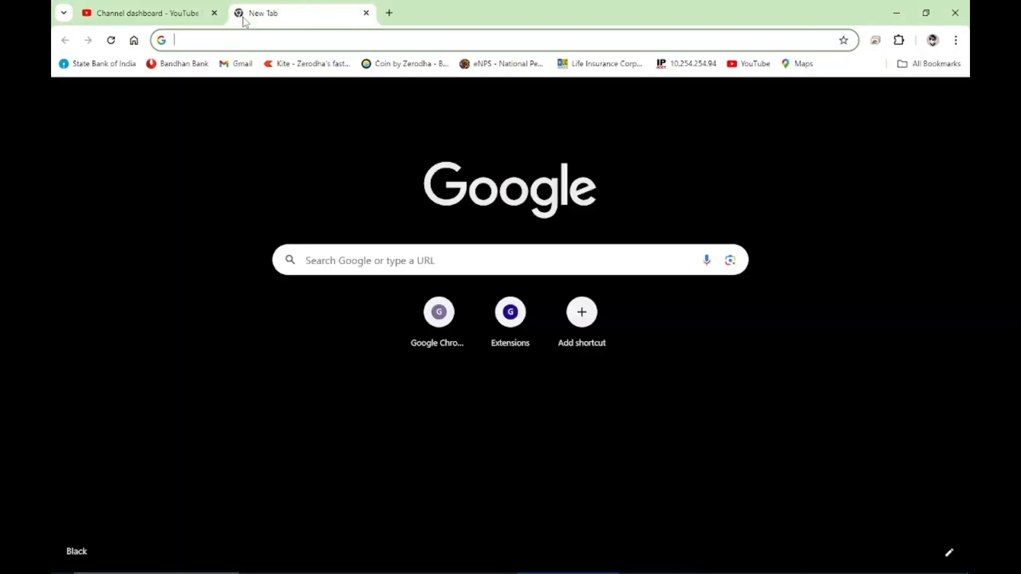
text(19)
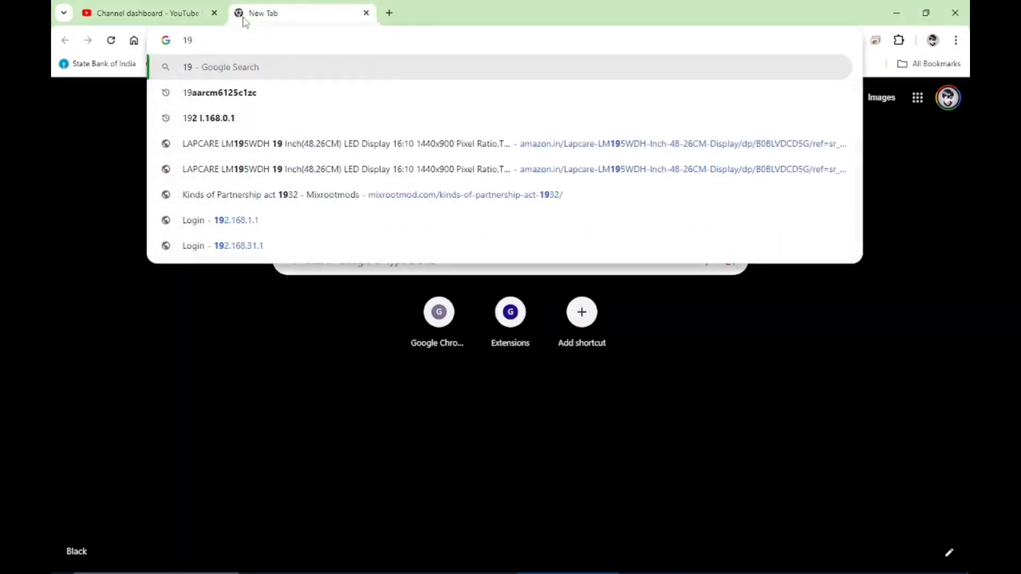
text(2)
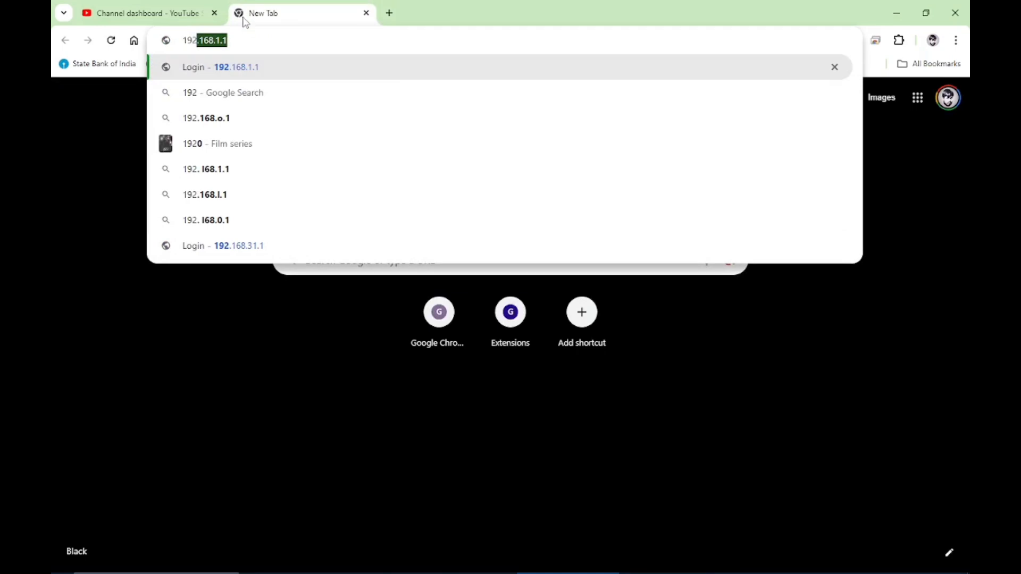
key(Return)
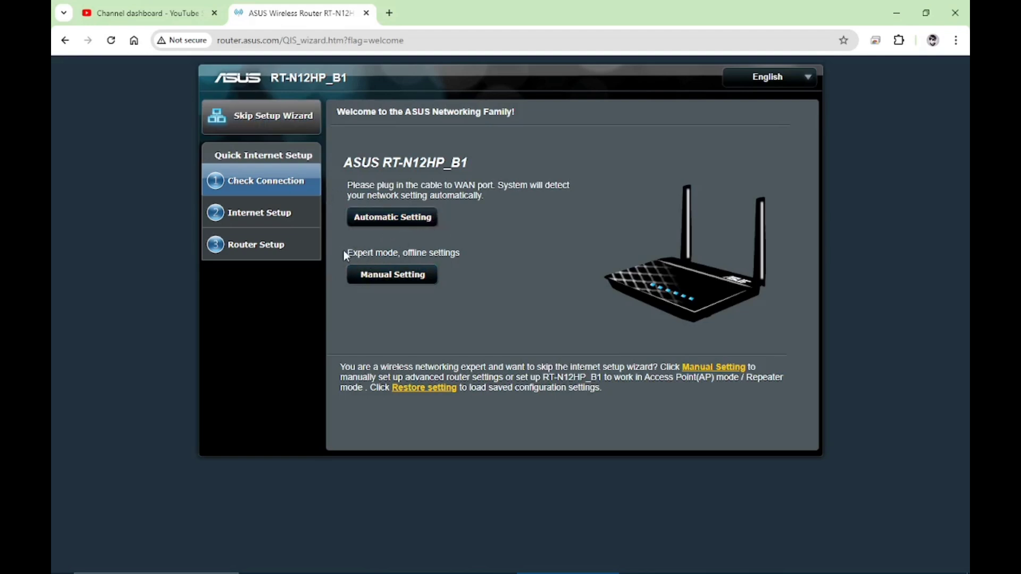
drag(424, 251, 460, 253)
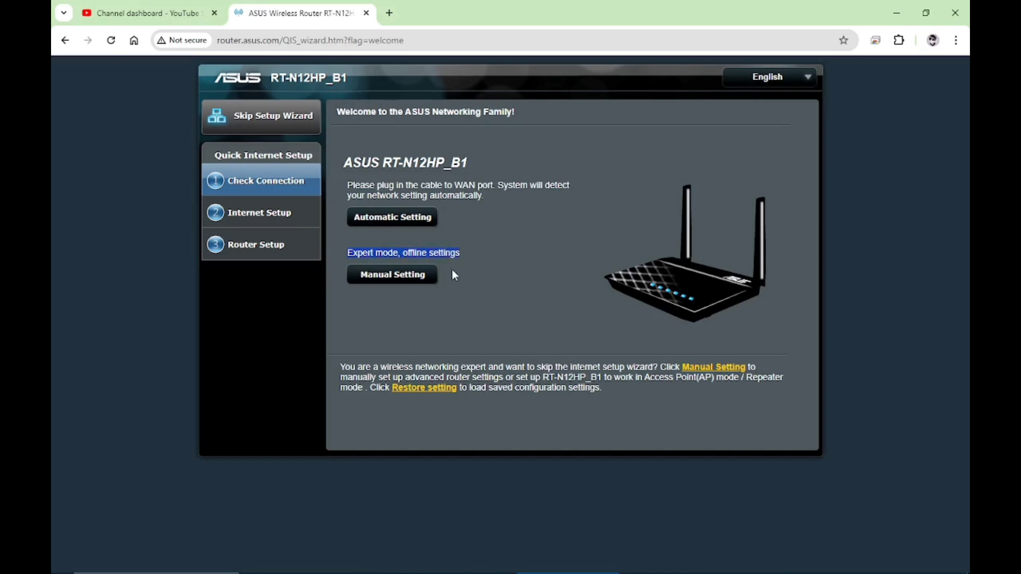
- Choose Manual Setting and enter a new router password in both fields, shown in plain text
click(413, 277)
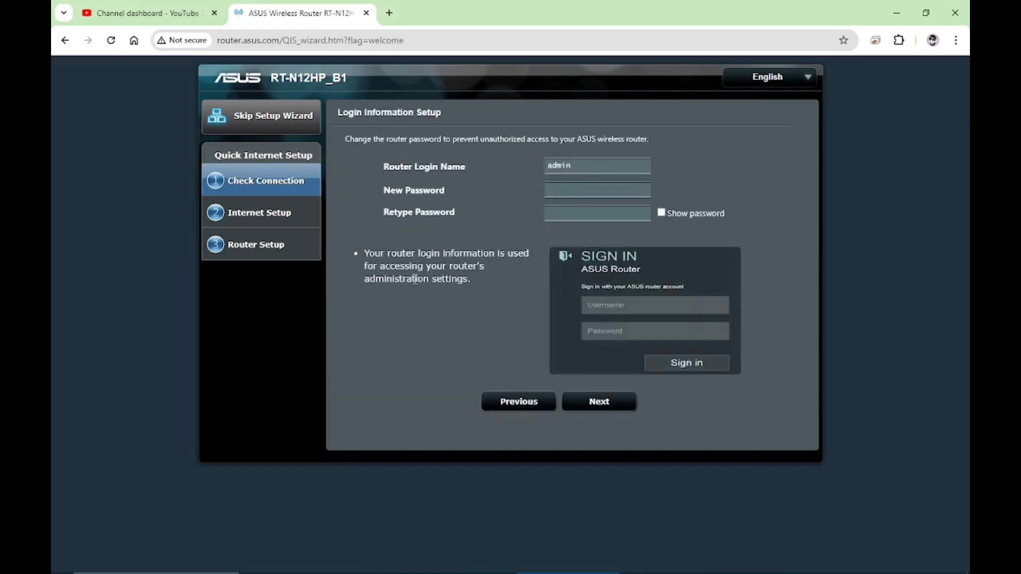
click(575, 185)
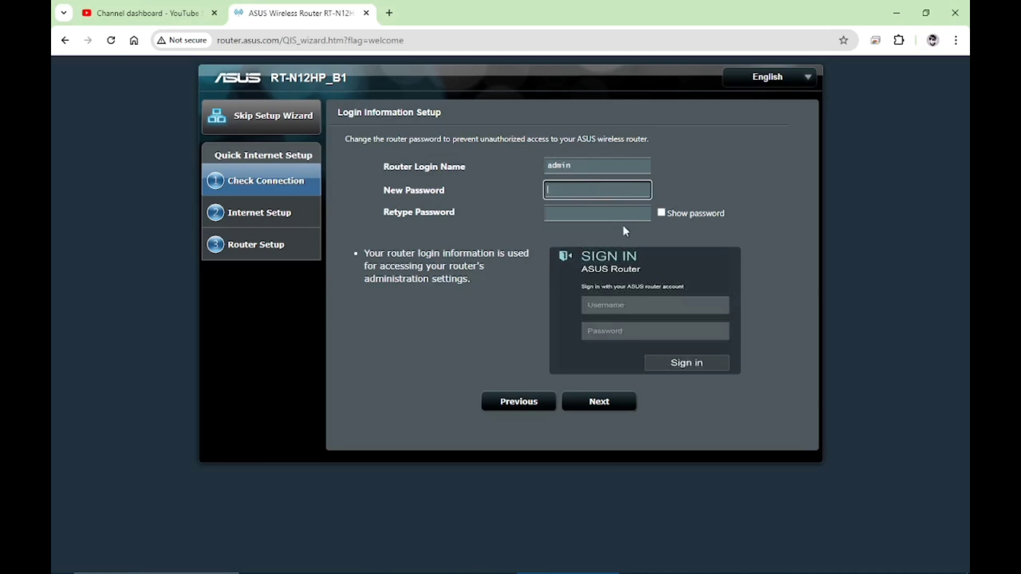
click(592, 409)
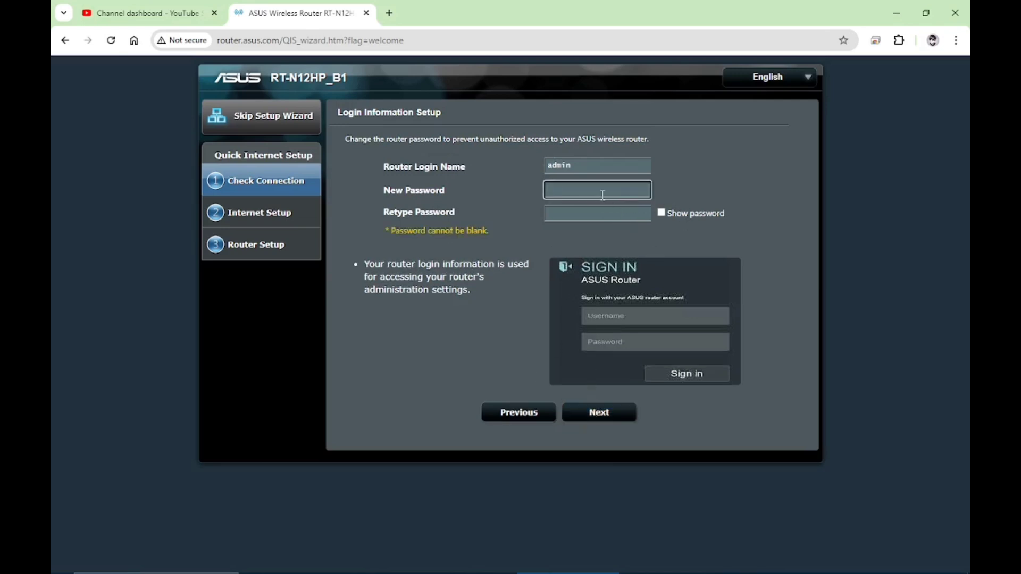
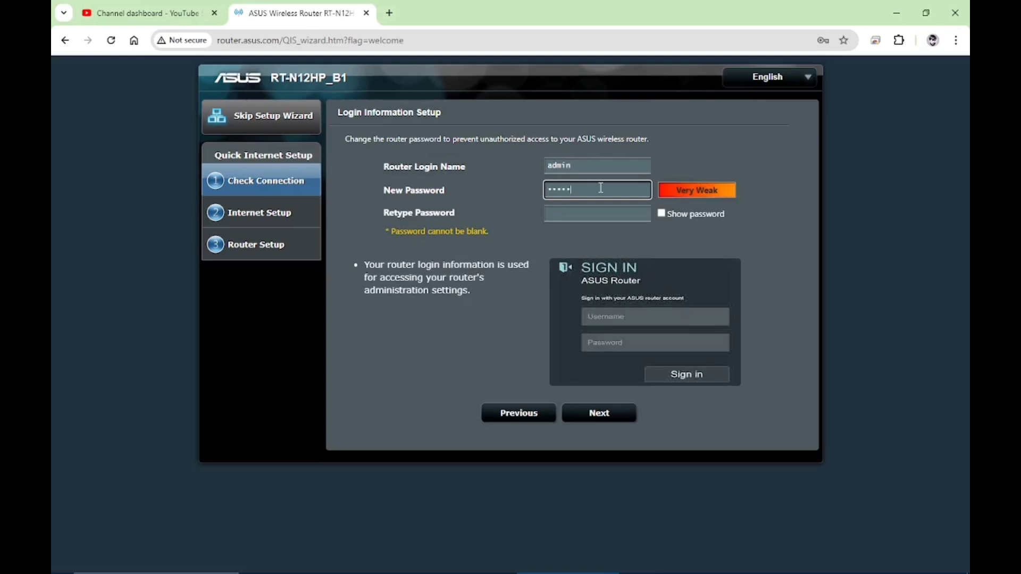
click(594, 216)
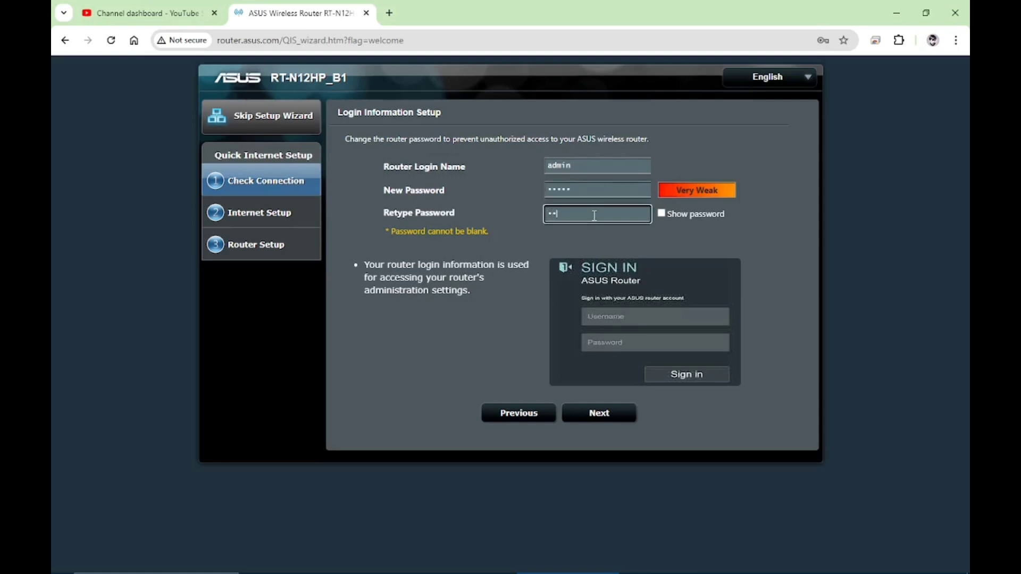
click(661, 214)
click(591, 418)
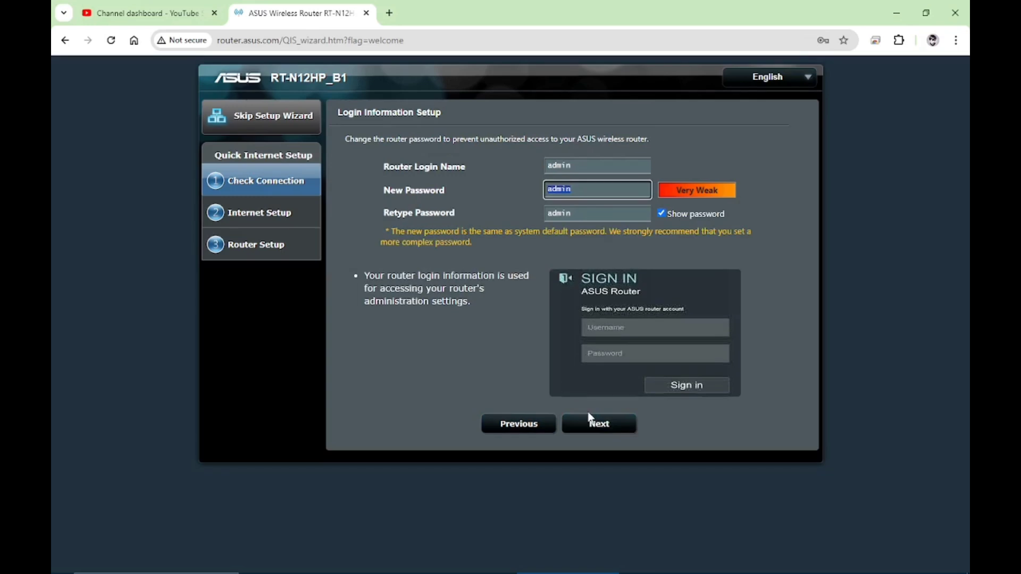
- Lengthen the password in both fields so the wizard accepts it and continues
click(601, 192)
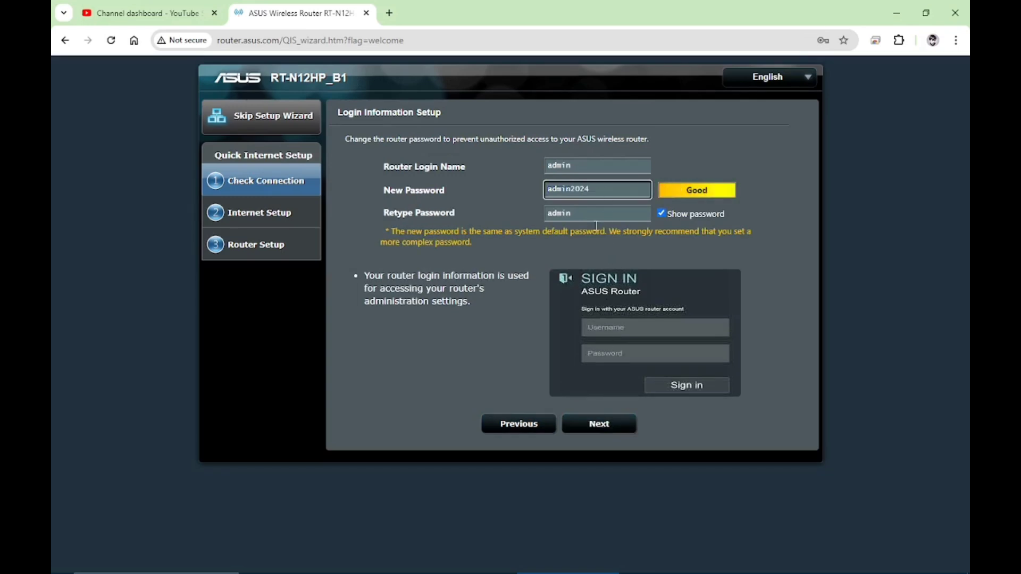
click(596, 218)
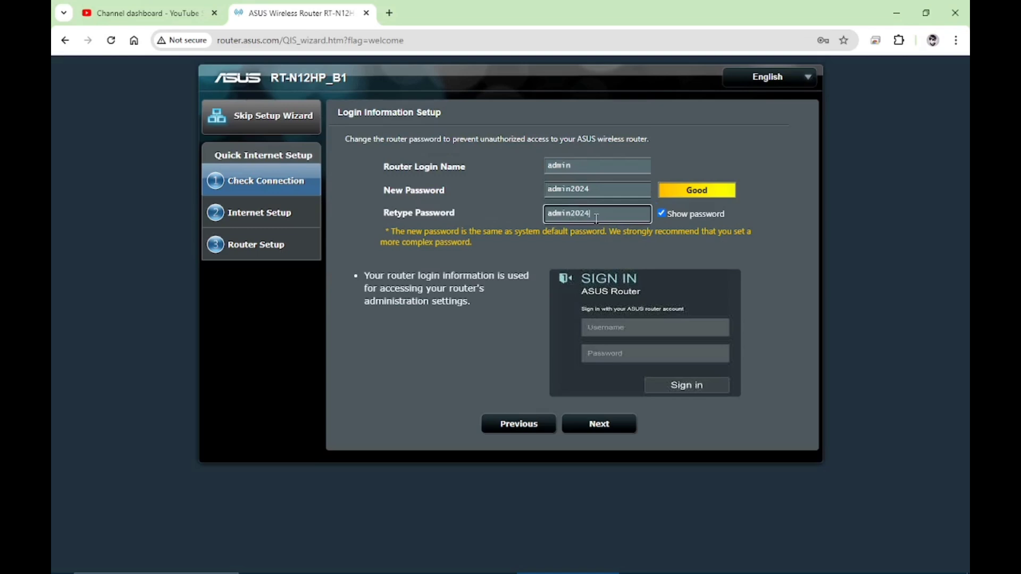
click(588, 425)
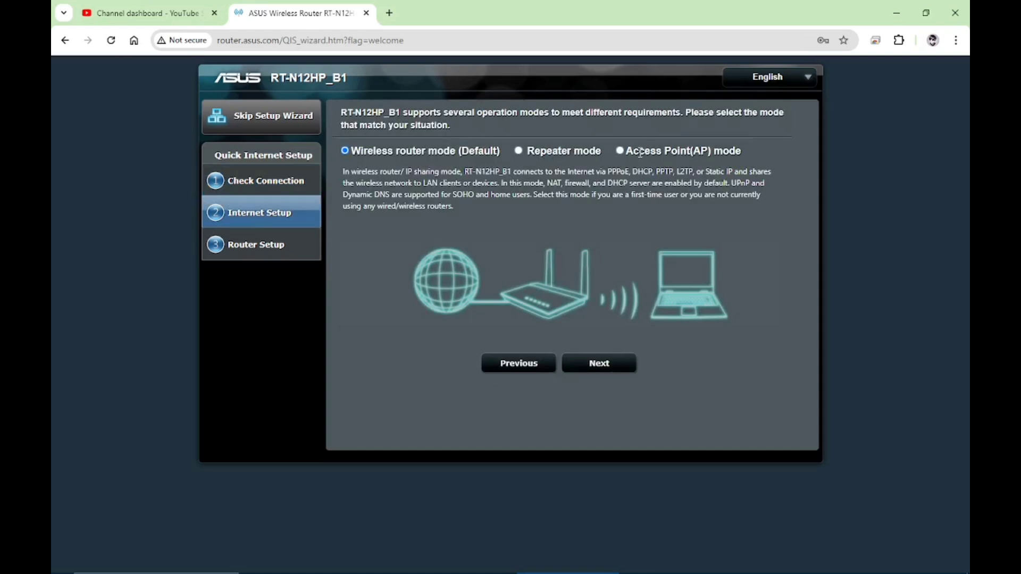
- Select Repeater mode, after briefly previewing Access Point, and proceed to the network scan
click(519, 151)
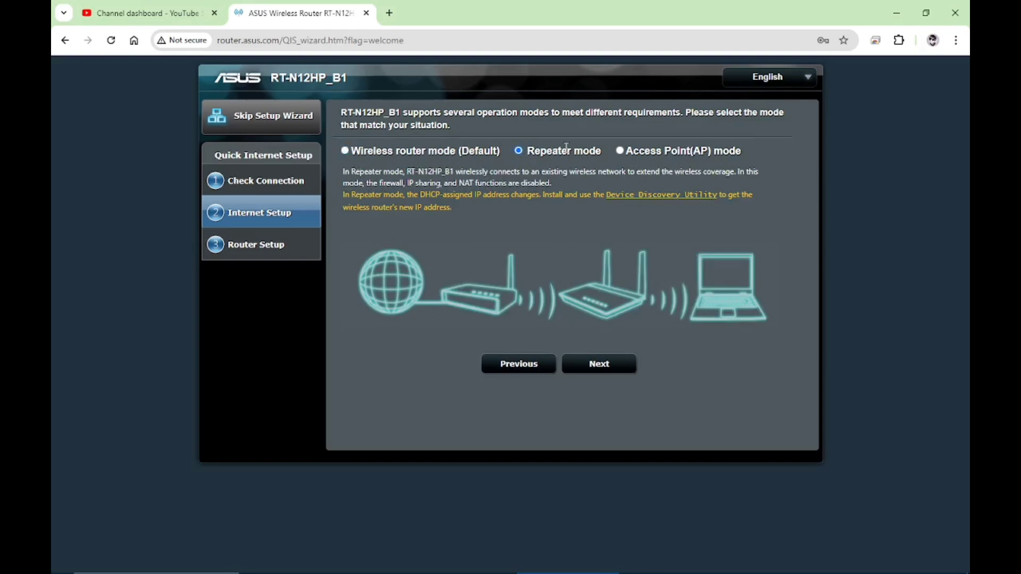
click(620, 151)
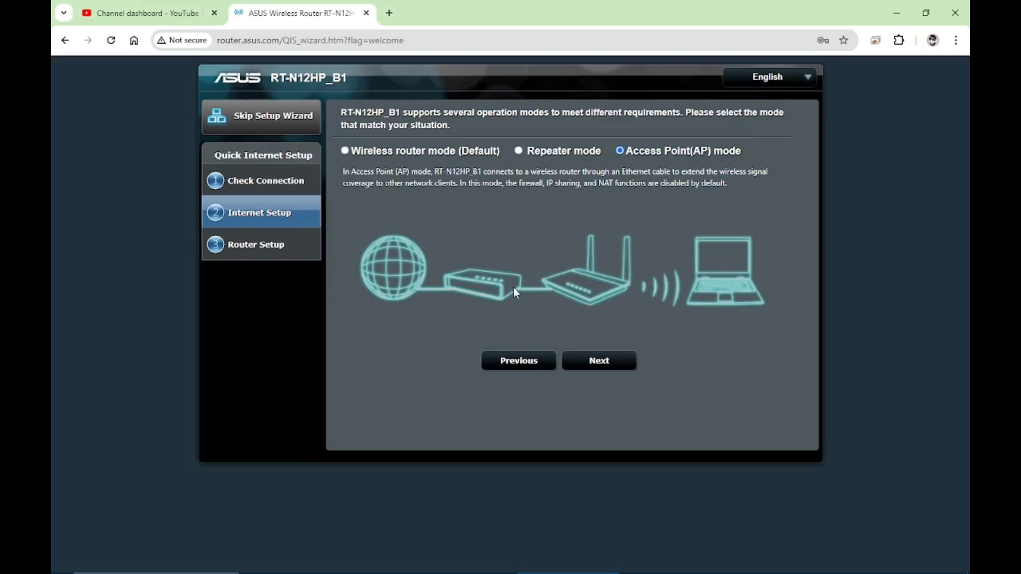
drag(512, 287, 549, 292)
click(519, 151)
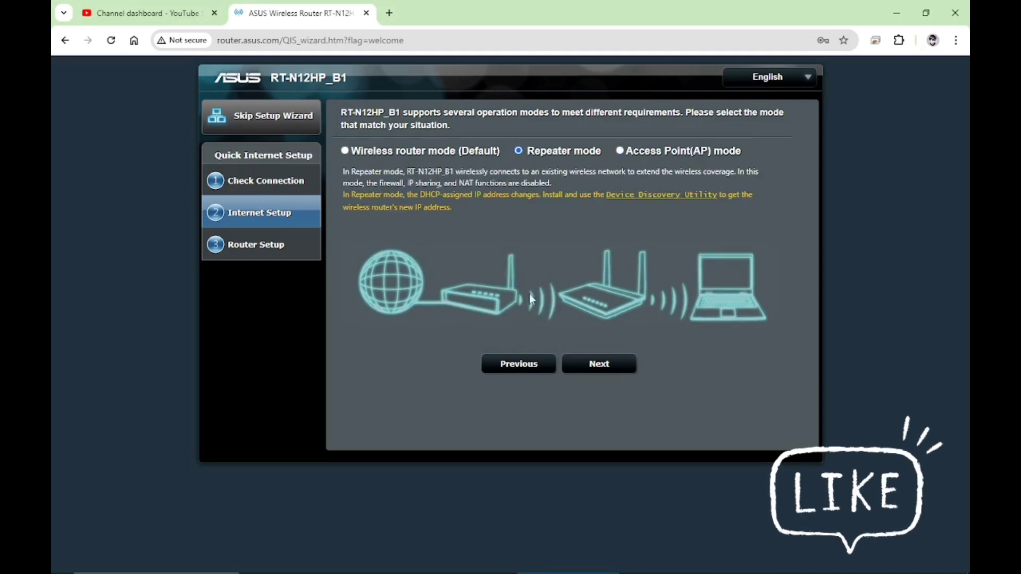
click(593, 365)
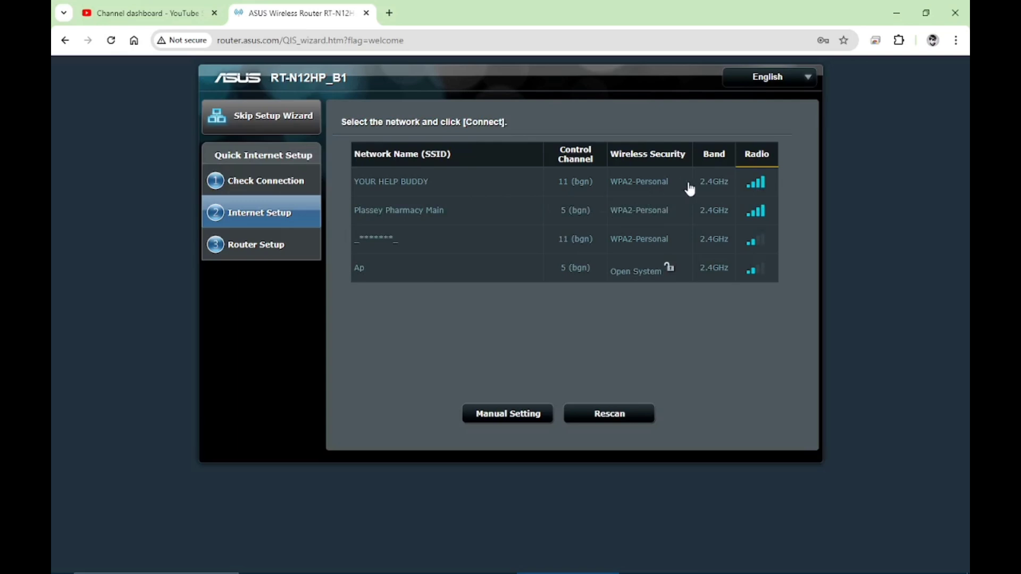
- Join YOUR HELP BUDDY by entering its network key and verifying it in plain text
click(459, 192)
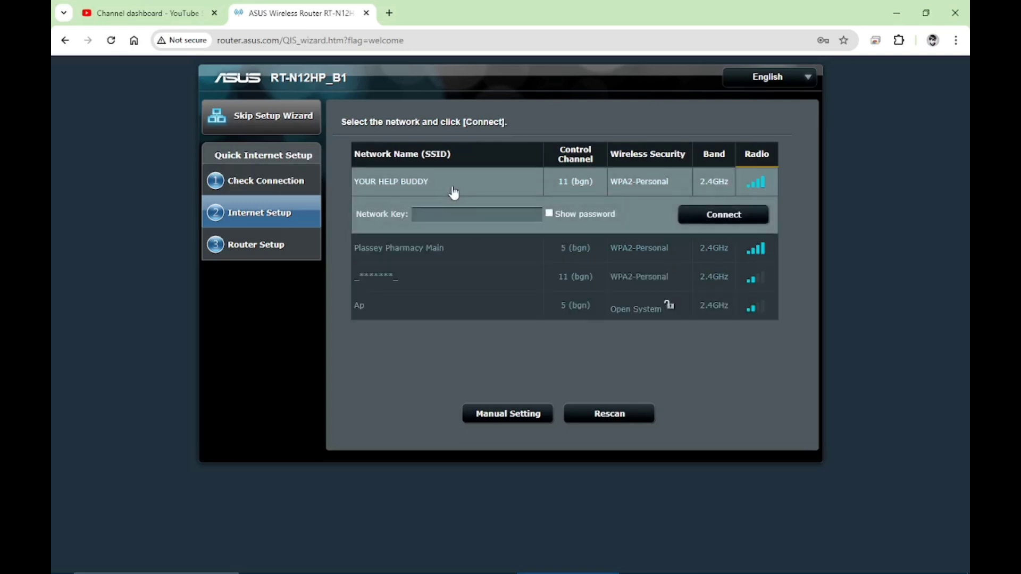
click(458, 214)
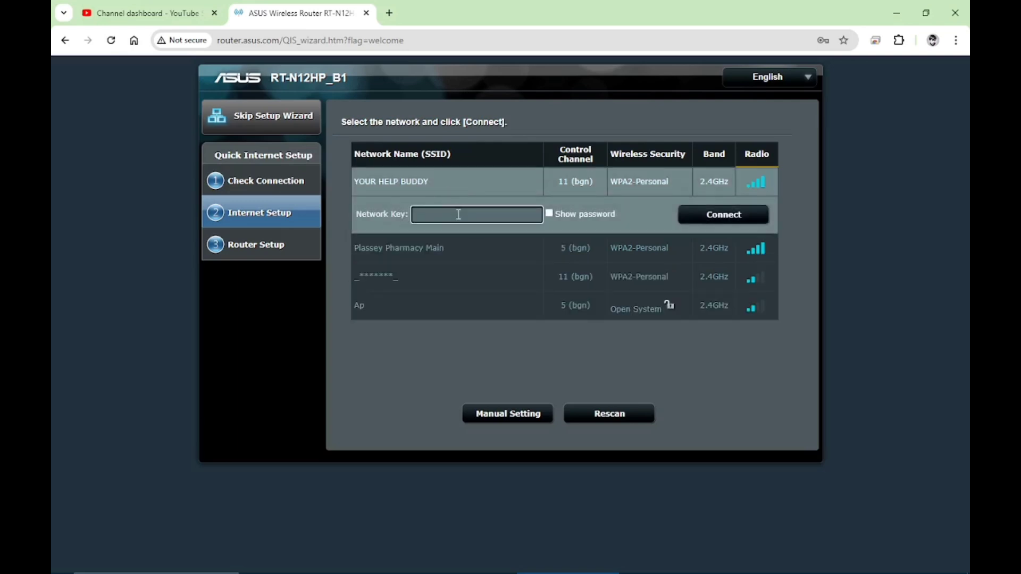
text(•••••••••••••)
click(550, 214)
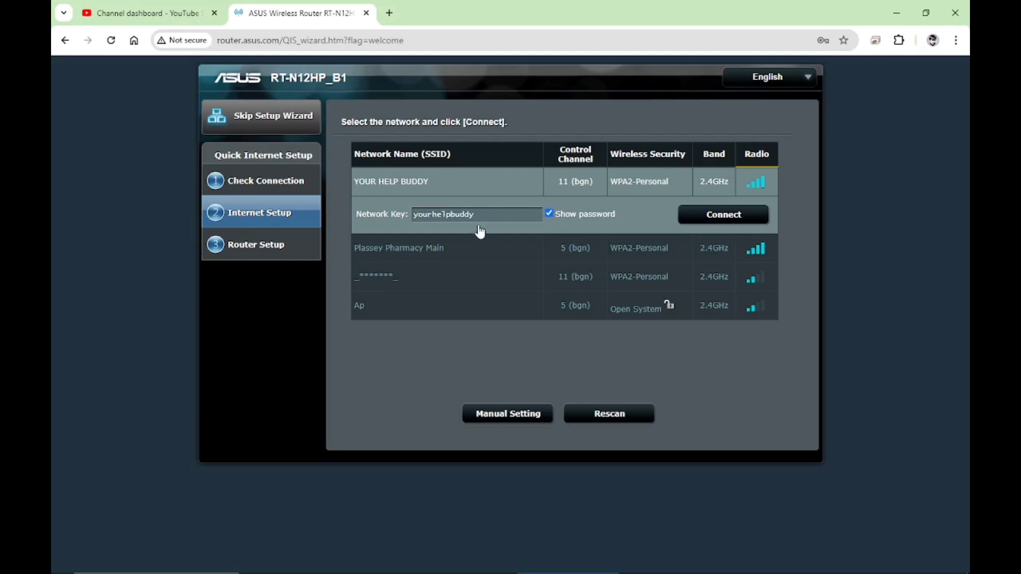
click(722, 217)
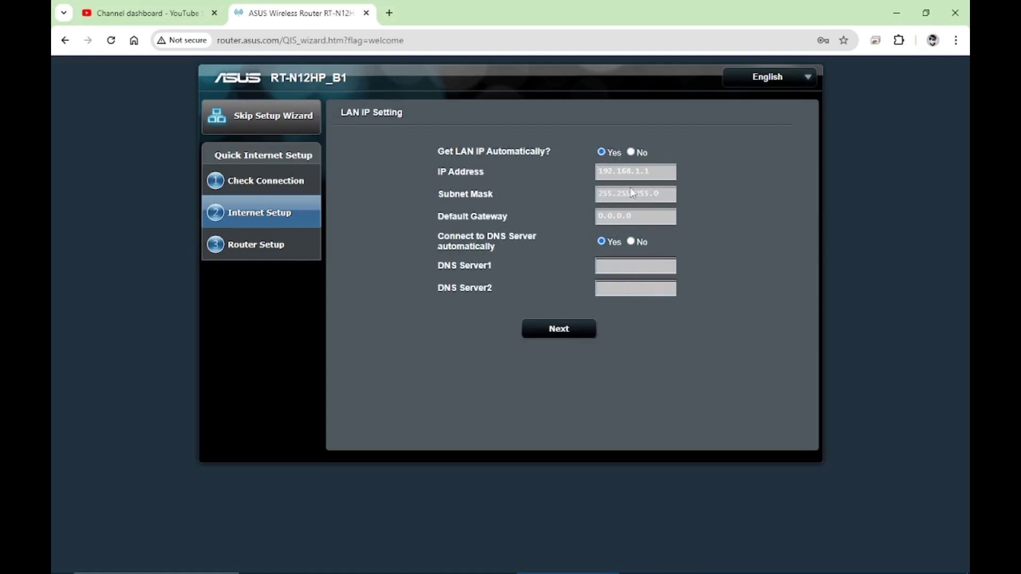
- Keep automatic LAN IP and apply the default SSID YOUR HELP BUDDY _RPT wireless settings
click(568, 331)
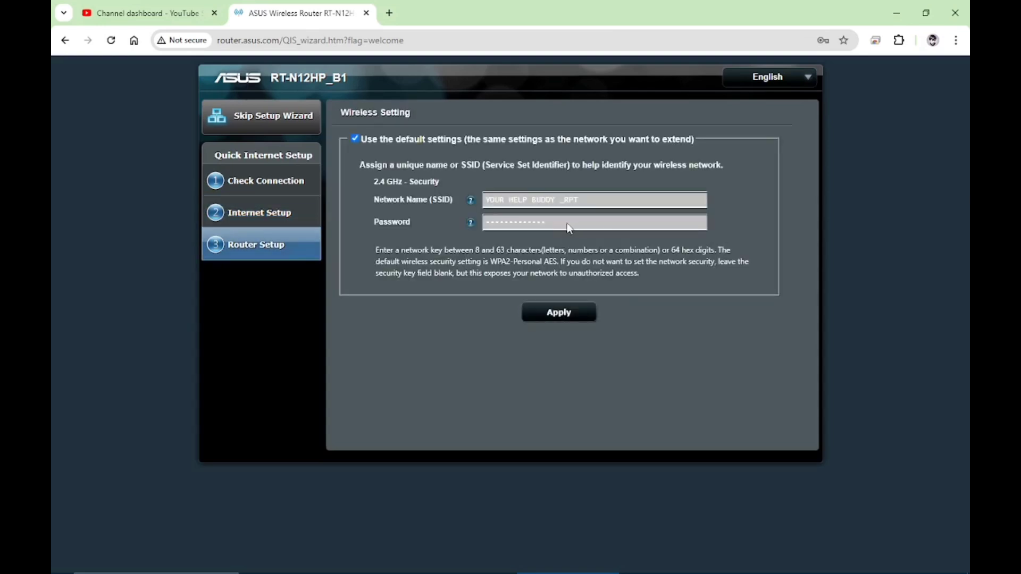
click(554, 316)
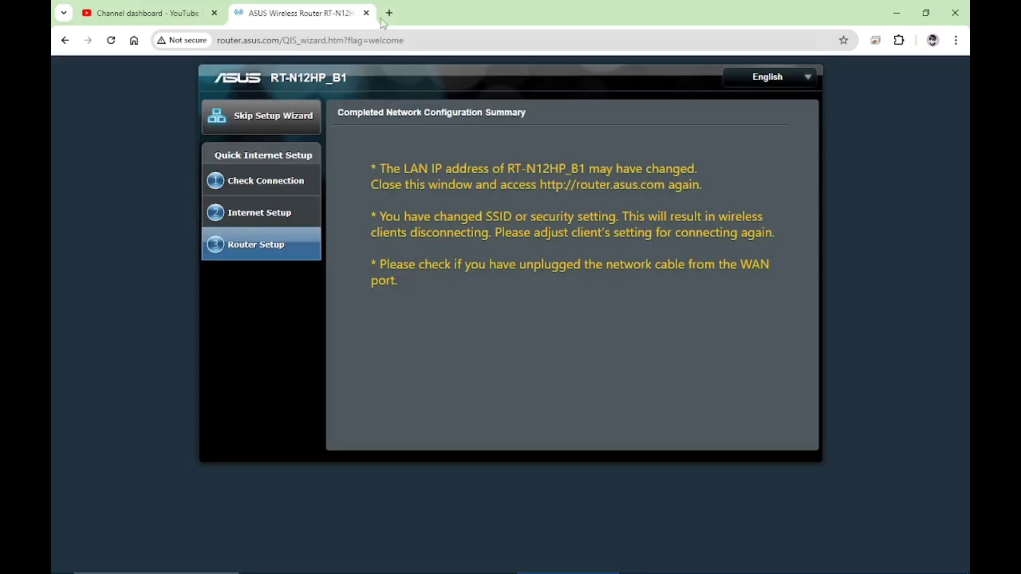
- Open a blank Chrome tab and launch Wi-Fi settings through a Start search for 'wif'
click(390, 13)
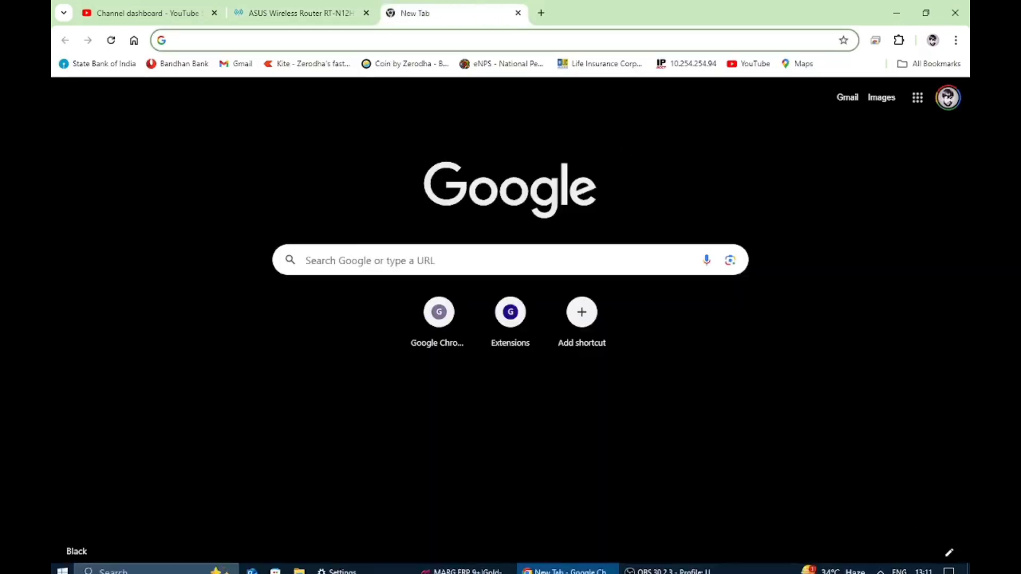
click(949, 565)
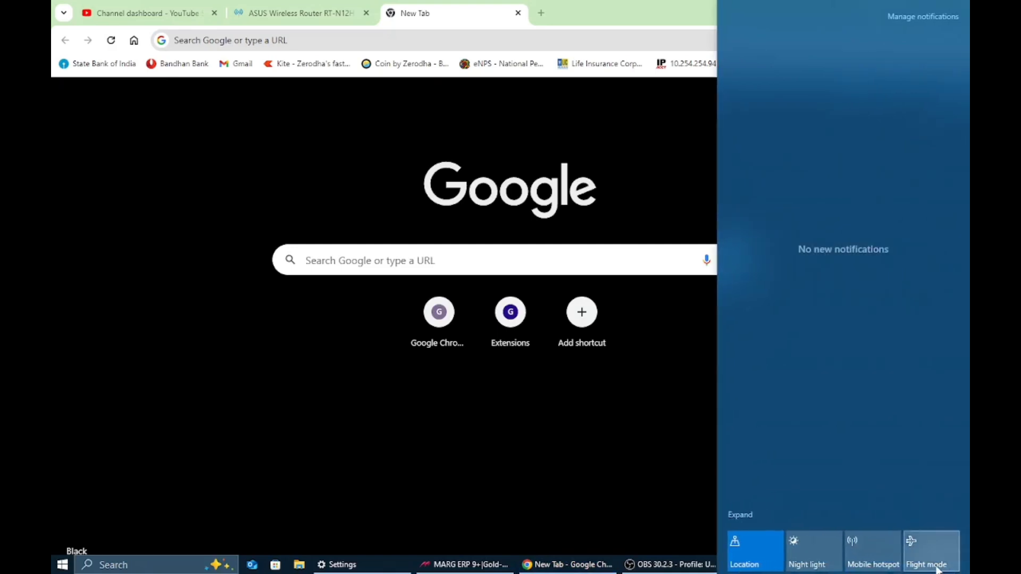
key(super)
text(wif)
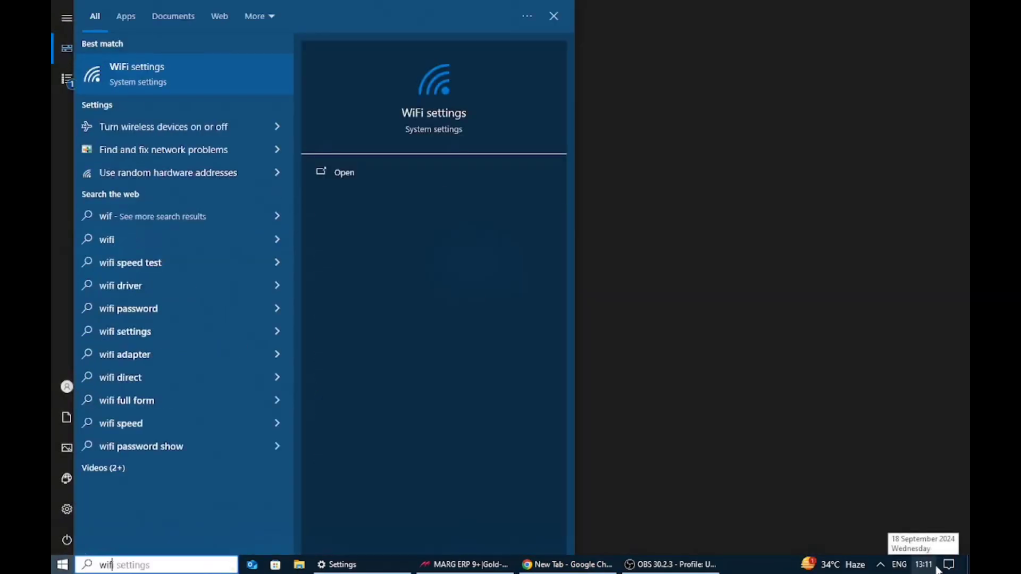
key(Return)
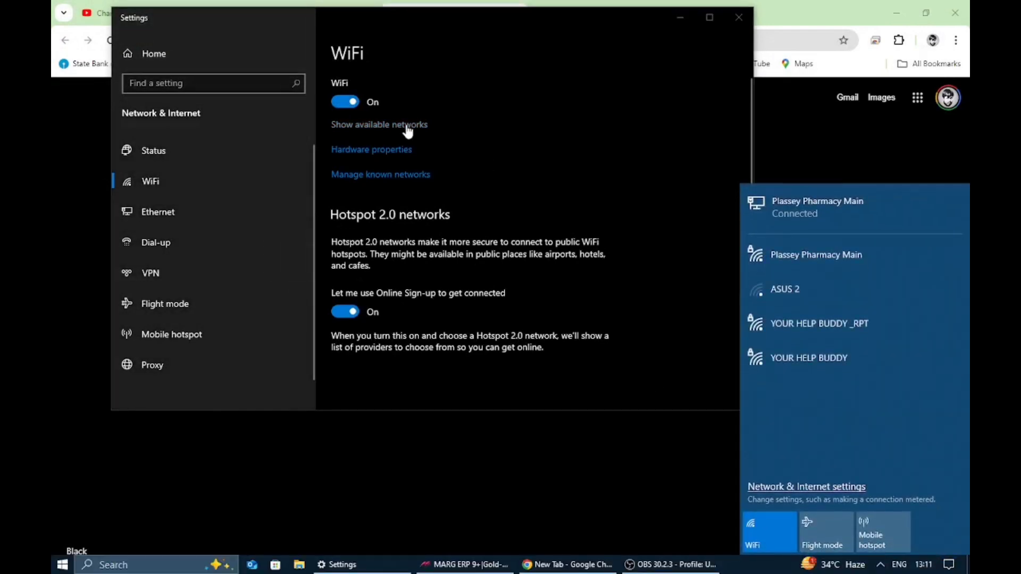
- Connect the PC to YOUR HELP BUDDY _RPT with its security key, then minimise Settings
click(801, 324)
click(895, 385)
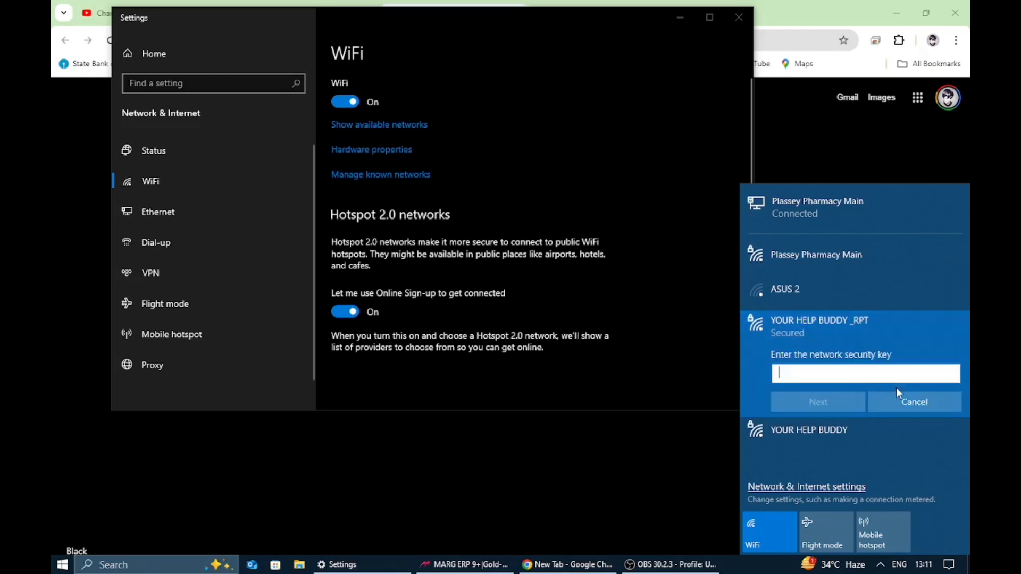
text(*************)
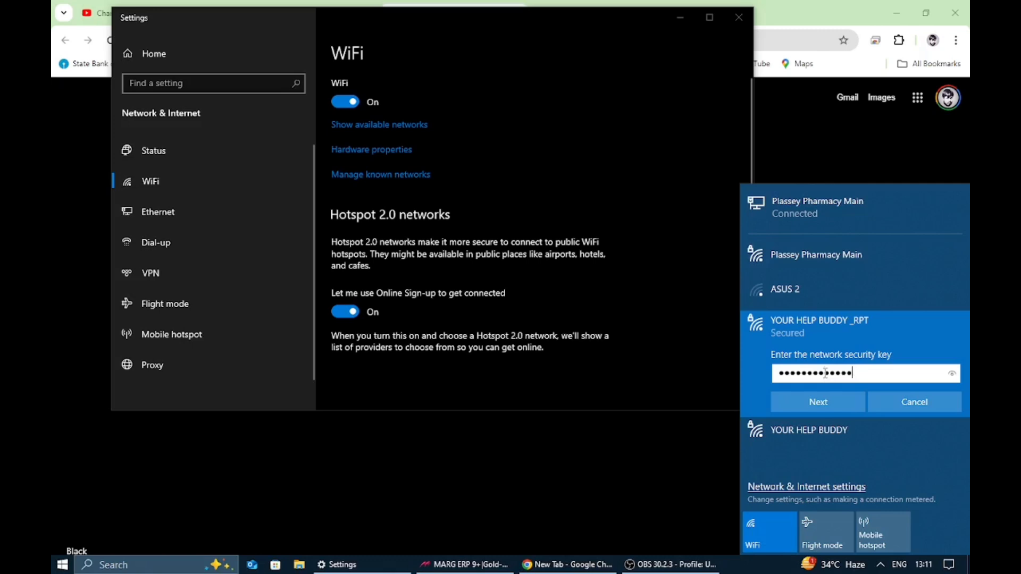
click(841, 405)
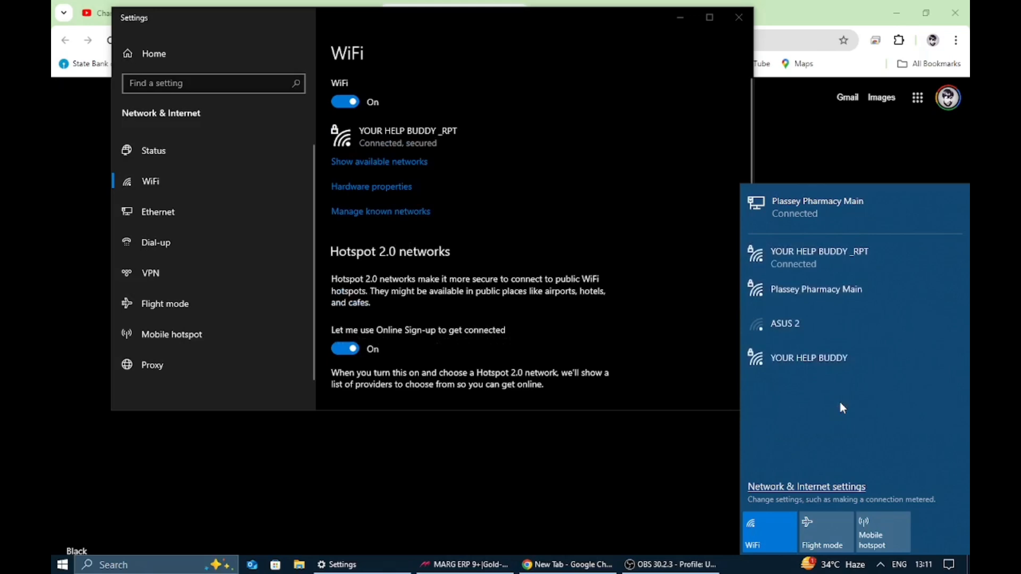
click(684, 19)
- Search for 'speed test ookla' and open the Speedtest by Ookla website
click(496, 41)
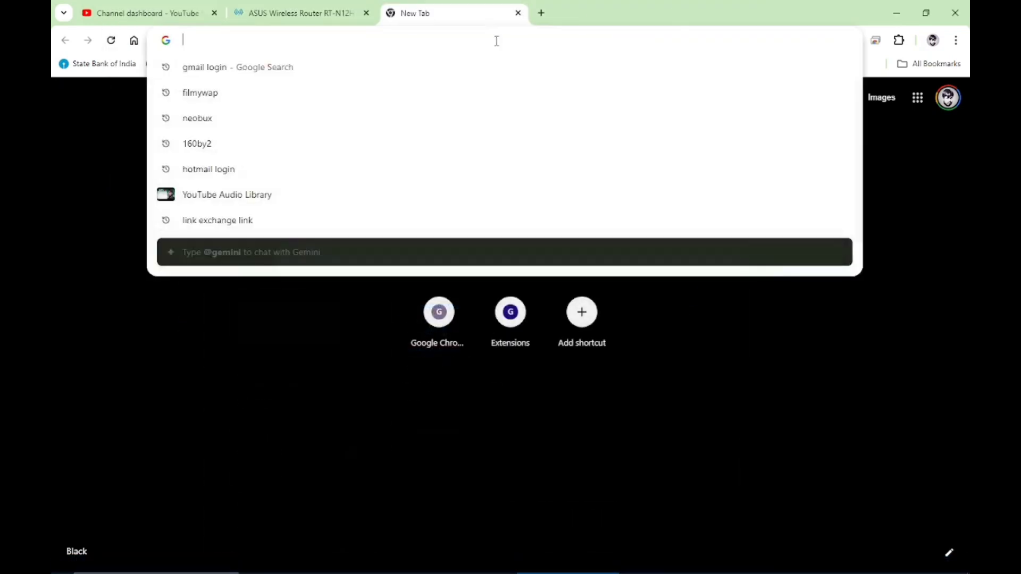
text(sppedtest)
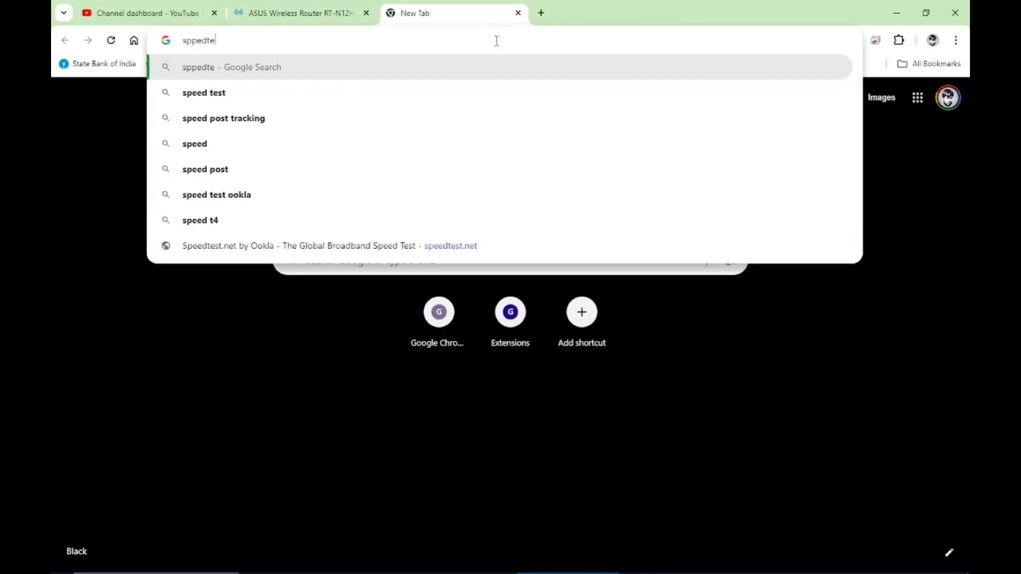
key(Down)
key(Down)
key(Return)
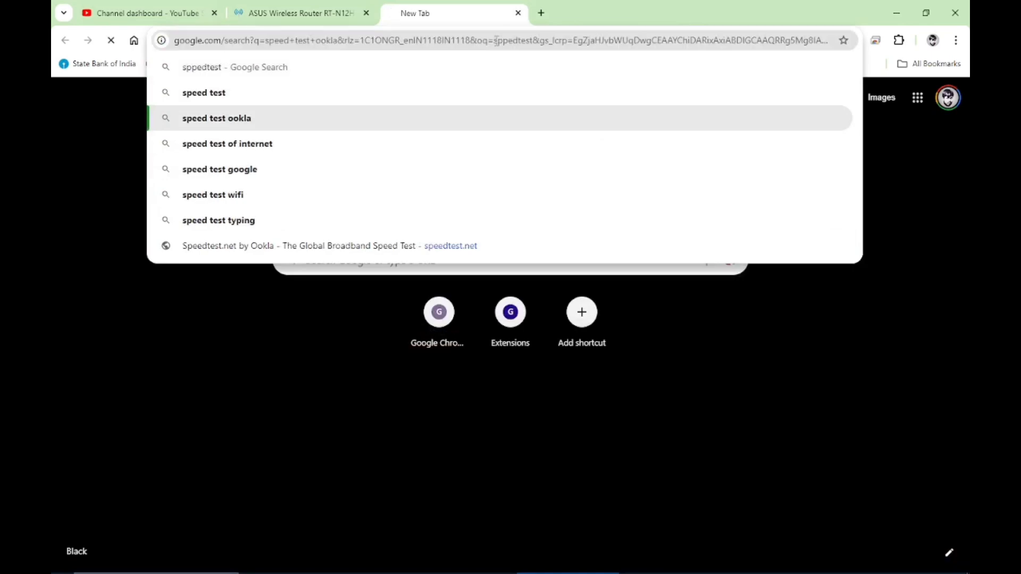
click(222, 190)
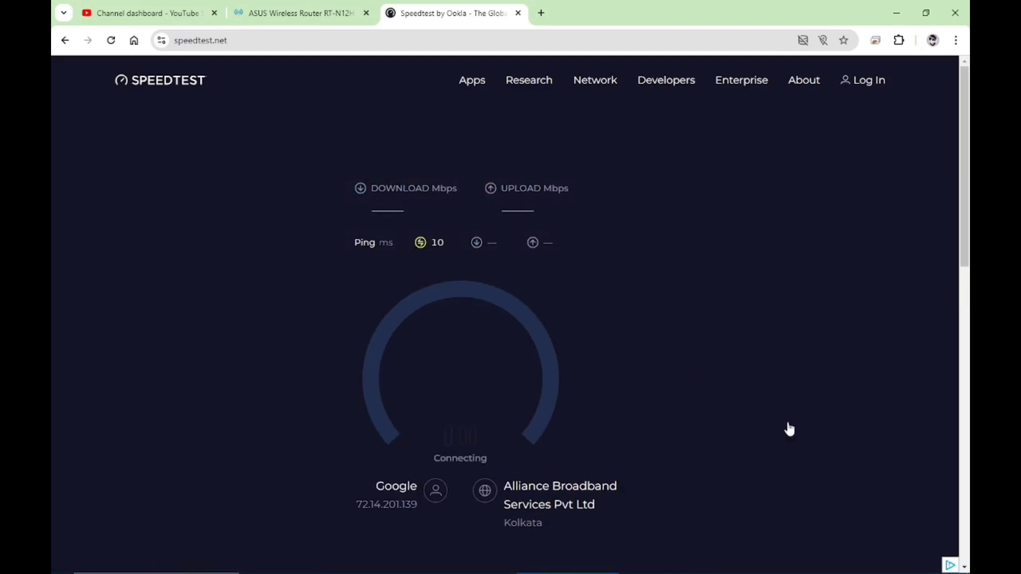
- Confirm the repeater Wi-Fi connection while the test finishes: 94.57 down, 94.64 up, 10 ms ping
mouse_move(835, 572)
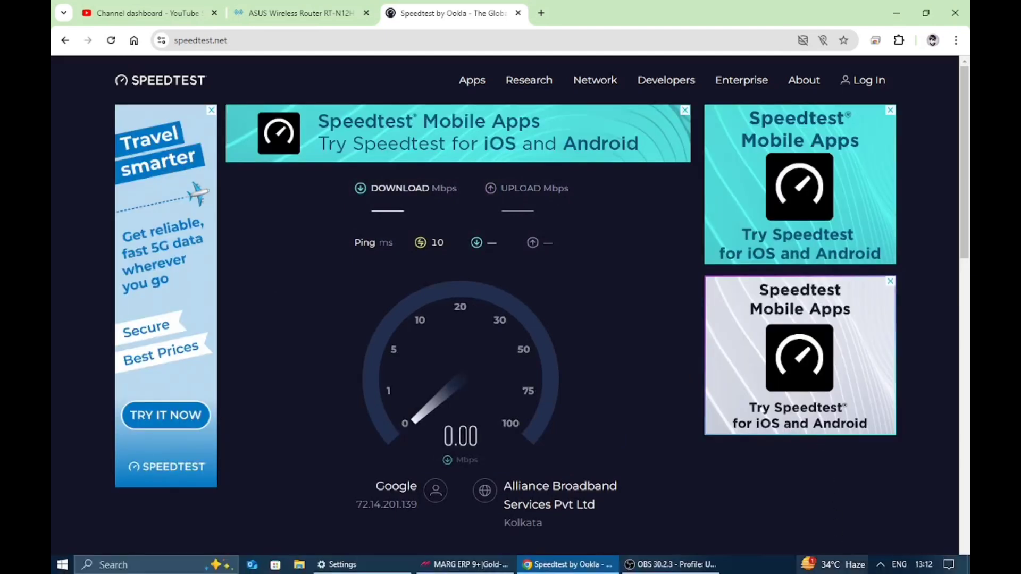
click(883, 569)
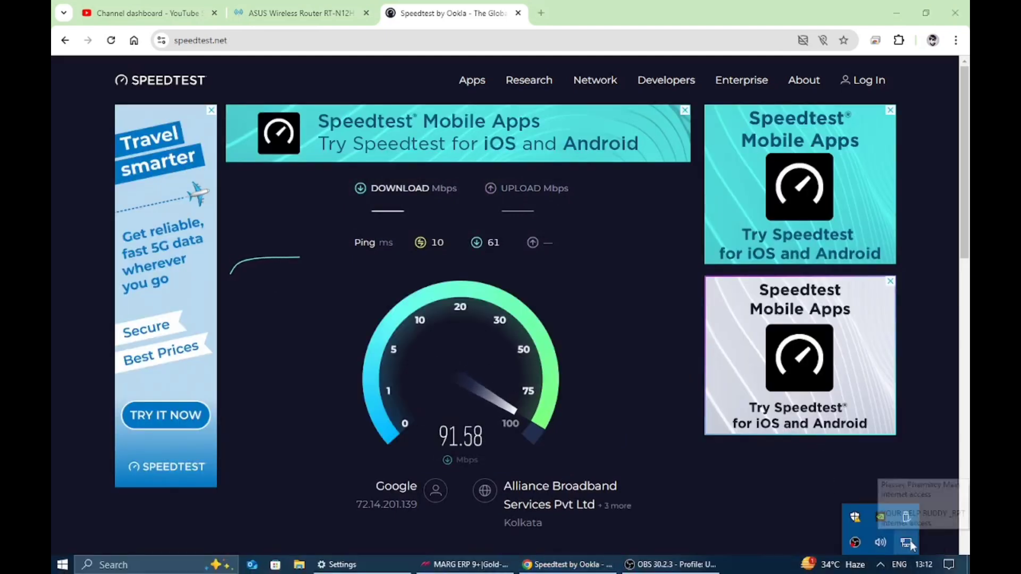
click(907, 542)
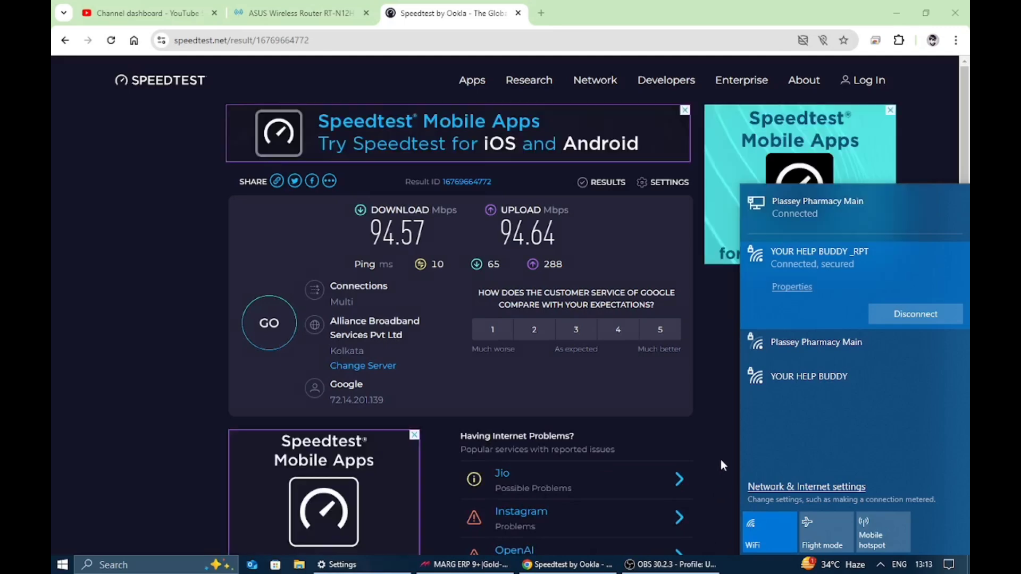
click(720, 459)
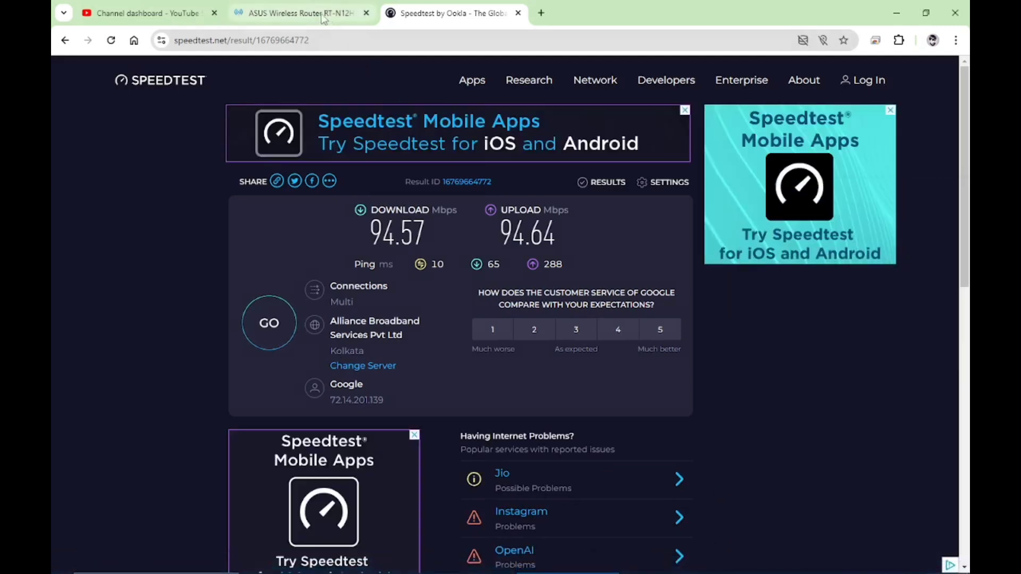
- Reload the router tab and sign in with the router's username and password
click(298, 13)
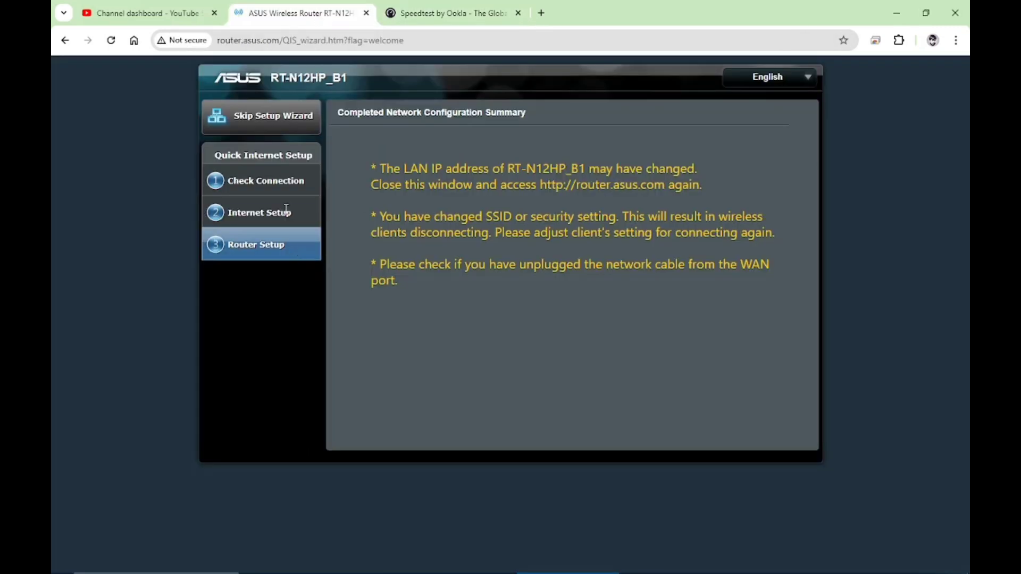
click(110, 40)
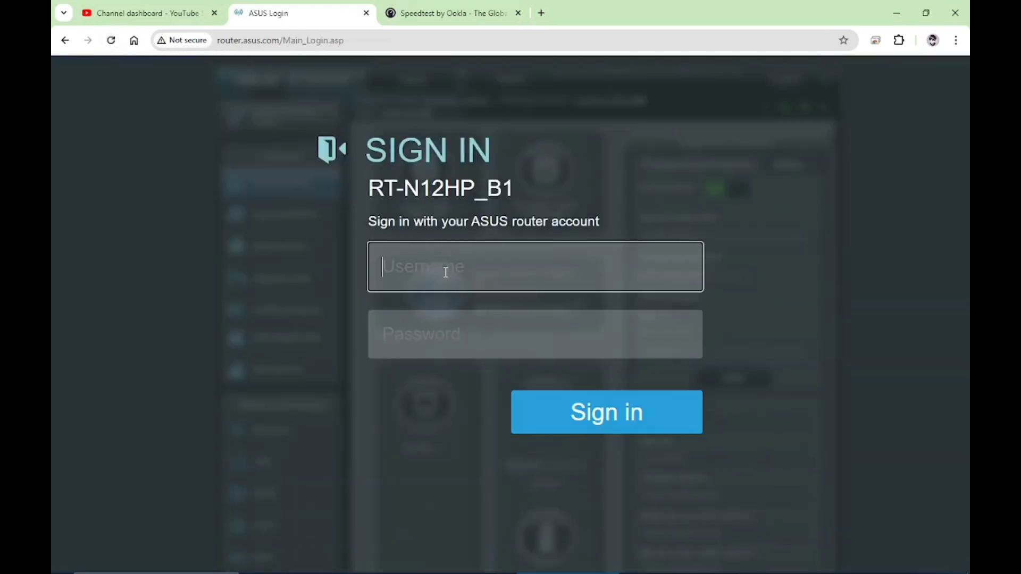
text(admin)
click(429, 331)
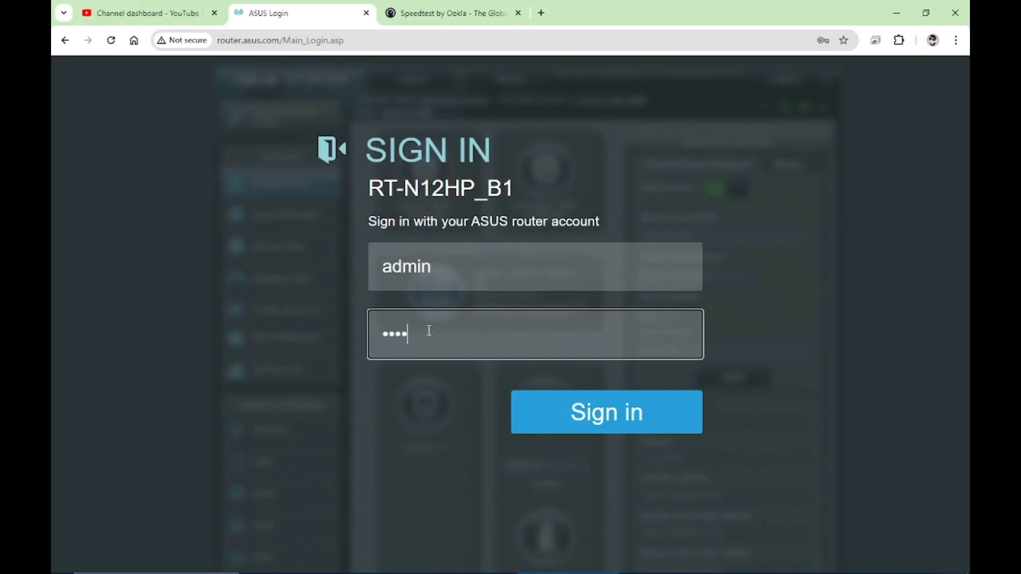
text(••)
key(BackSpace)
key(BackSpace)
key(BackSpace)
key(BackSpace)
key(BackSpace)
key(BackSpace)
key(BackSpace)
text(•••••••••)
key(Return)
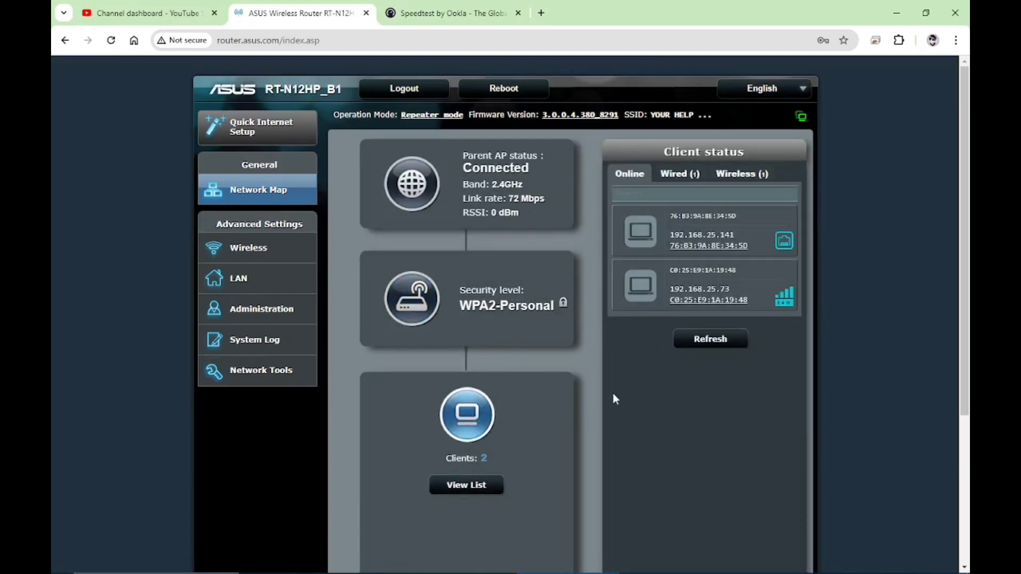
- Review the full connected-clients list, then go to the Wireless settings page
click(485, 490)
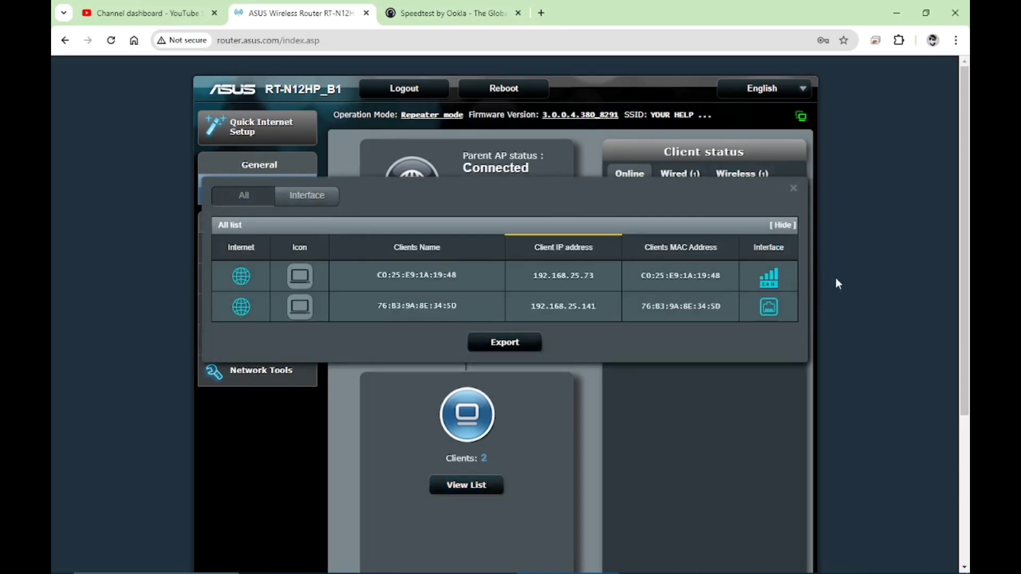
click(866, 269)
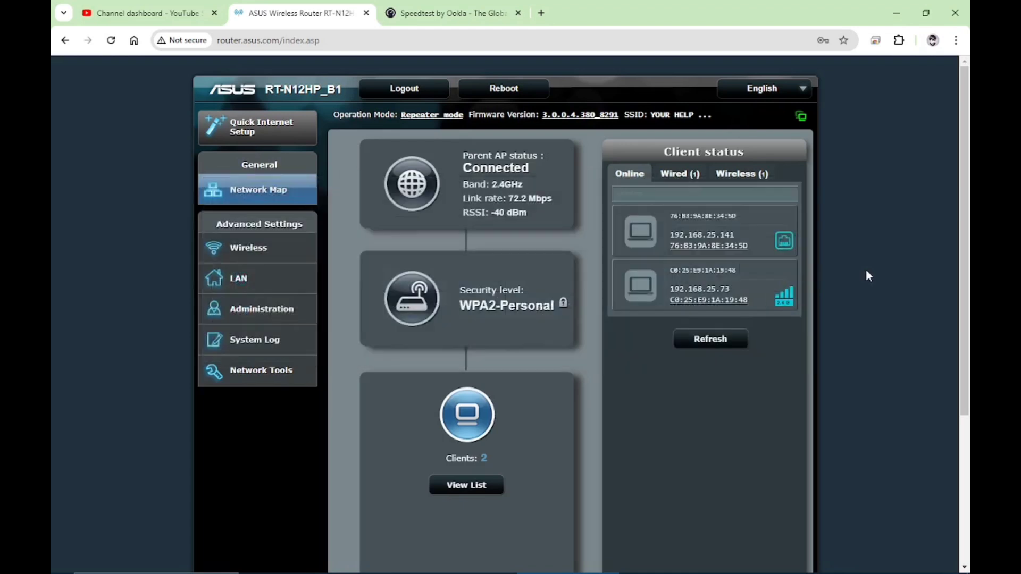
click(257, 260)
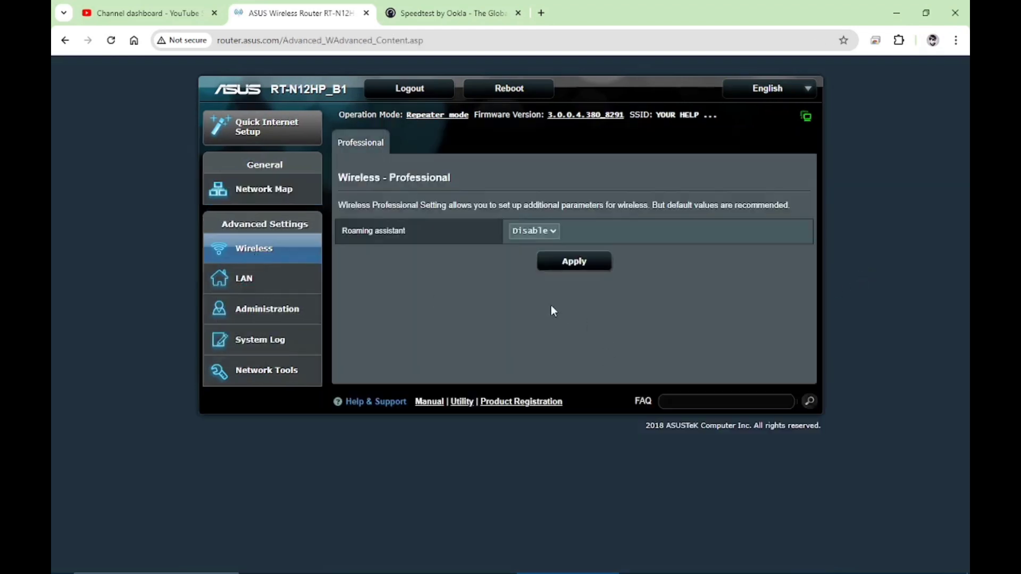
- Switch Roaming assistant to Enable, then set it back to Disable
click(553, 232)
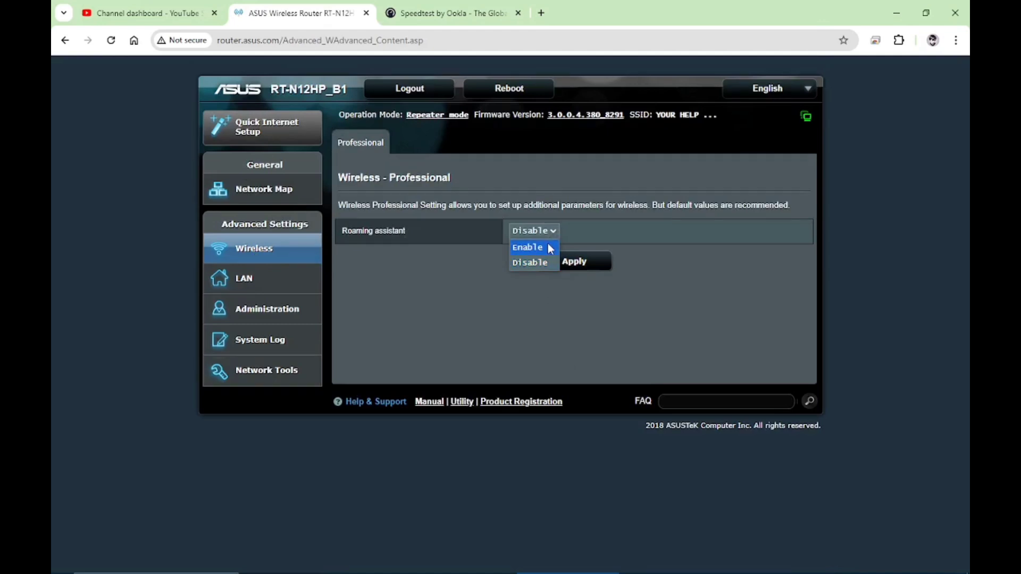
click(550, 247)
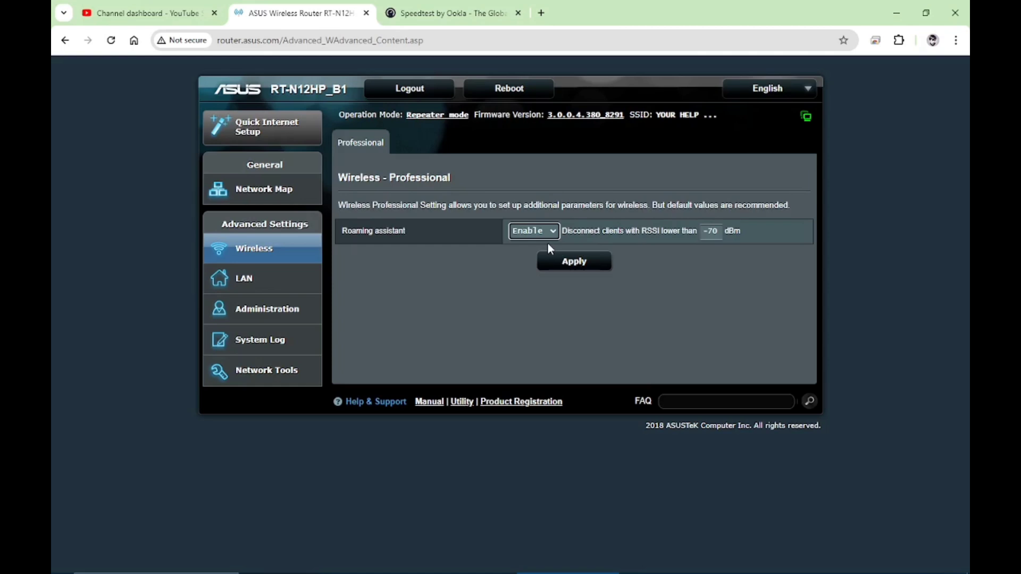
click(547, 238)
click(546, 266)
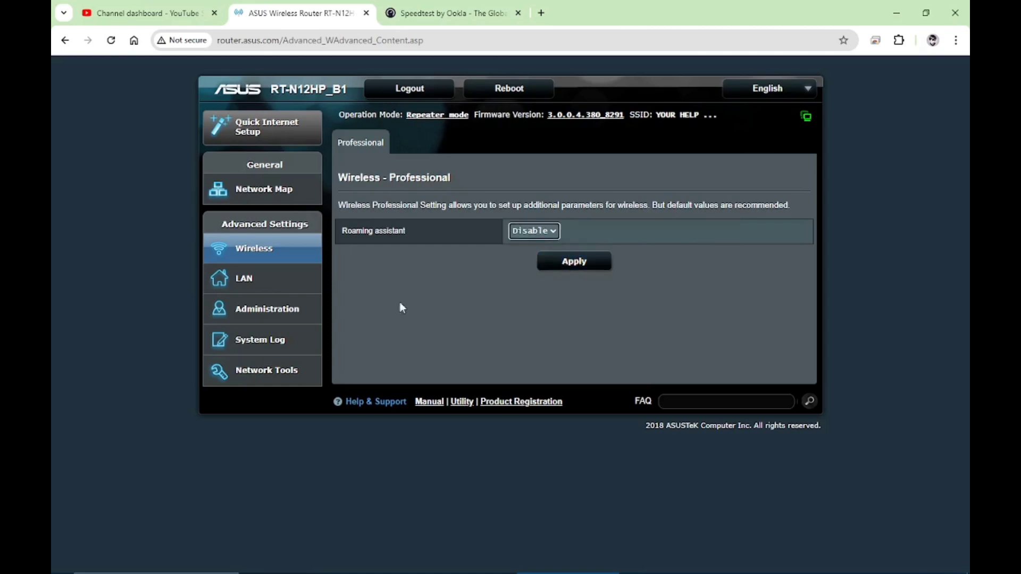
- Browse the LAN IP and Network Tools pages, then return to the Network Map
click(272, 285)
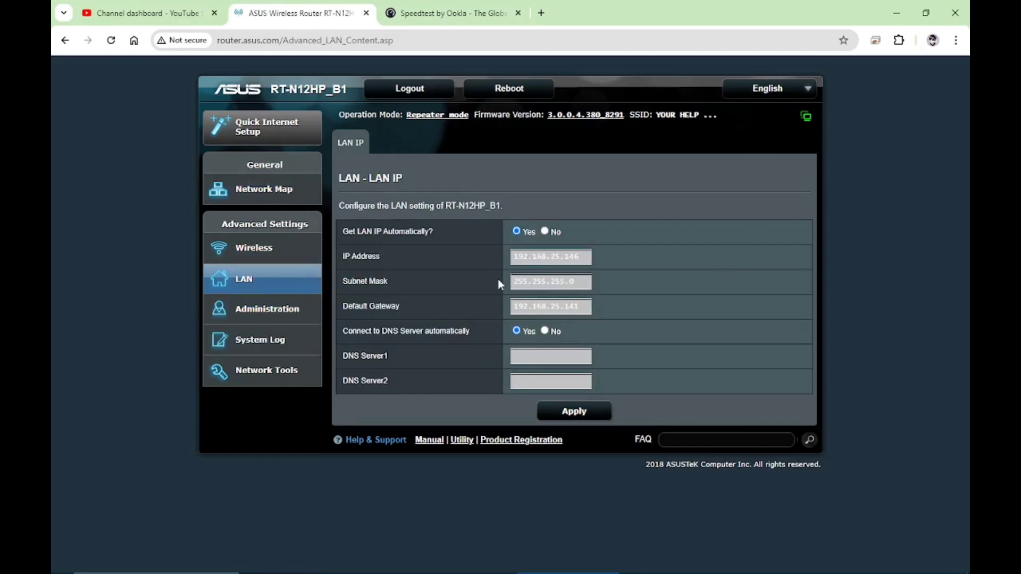
click(262, 370)
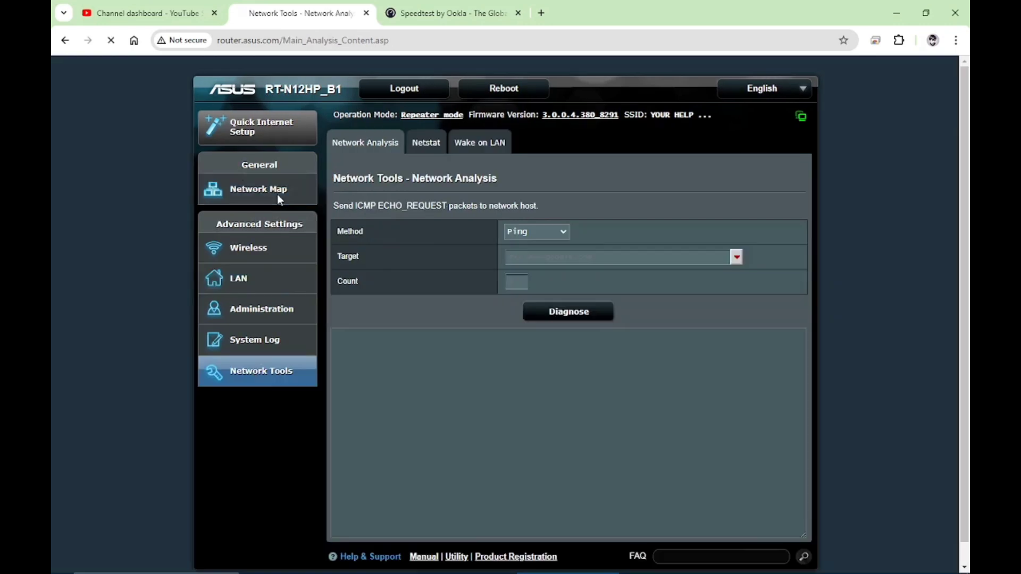
click(276, 193)
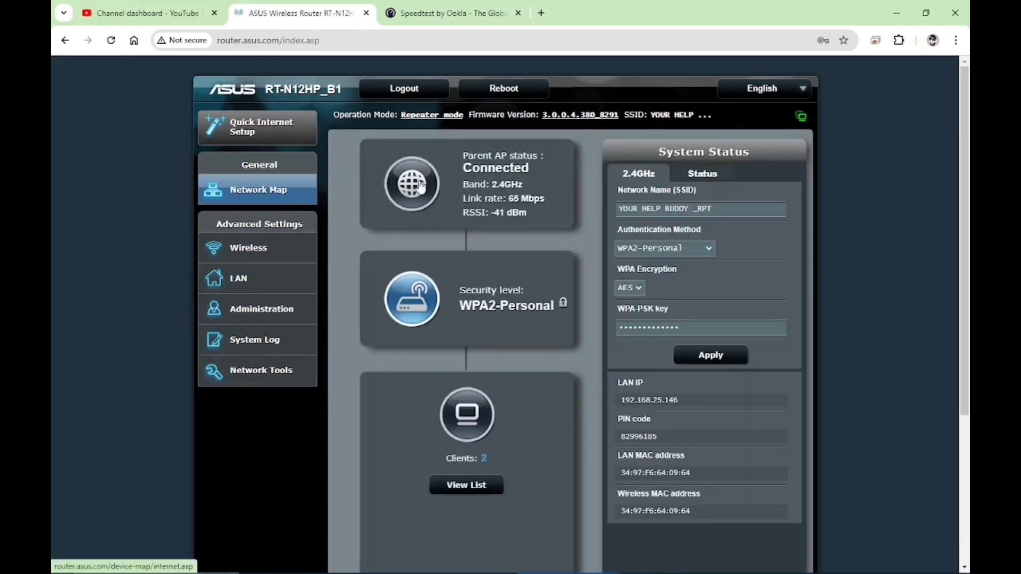
- Replace the _RPT ending of the 2.4GHz network name with EXTENDED
double_click(703, 208)
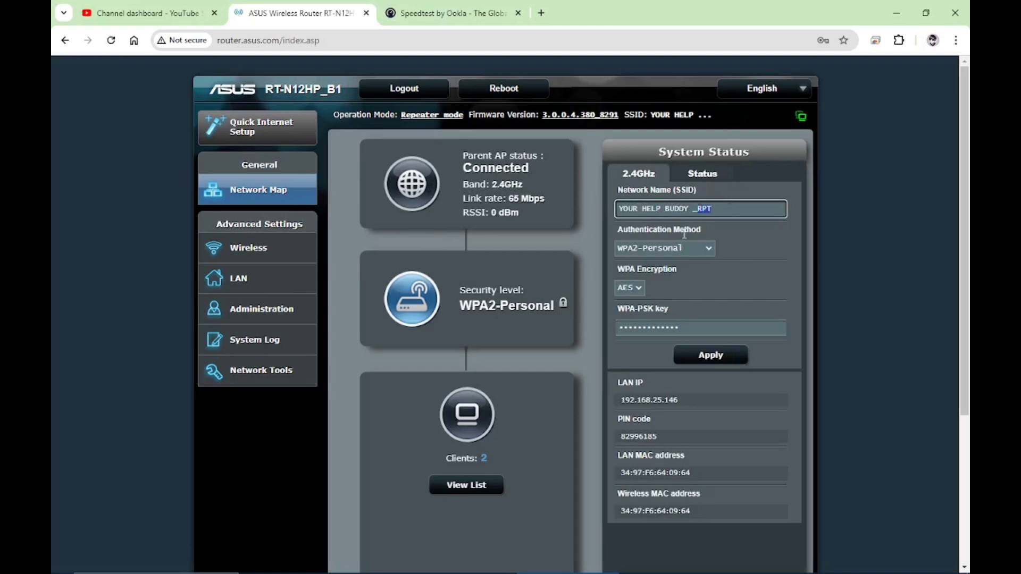
drag(684, 234, 590, 260)
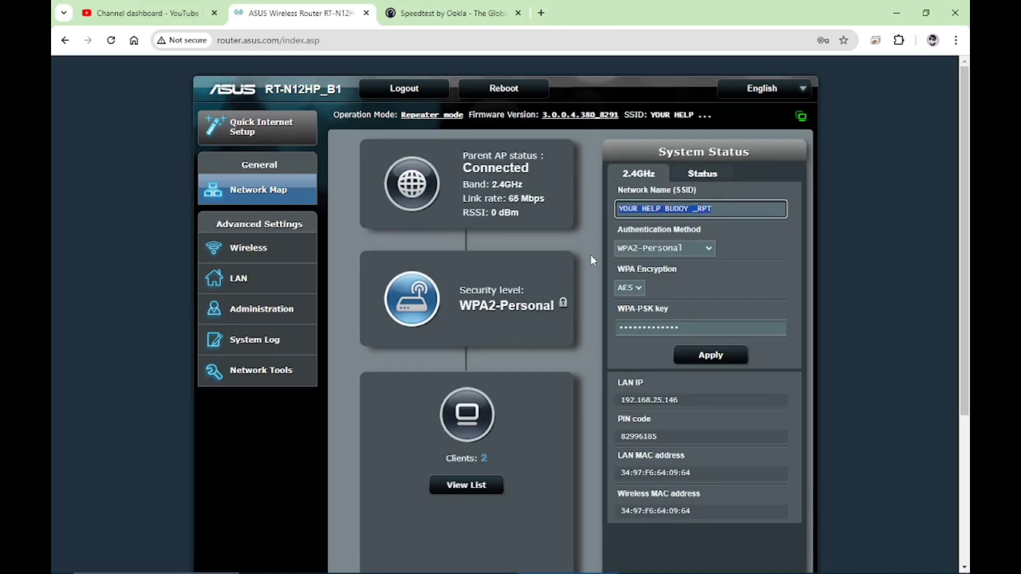
click(702, 210)
drag(693, 208, 727, 208)
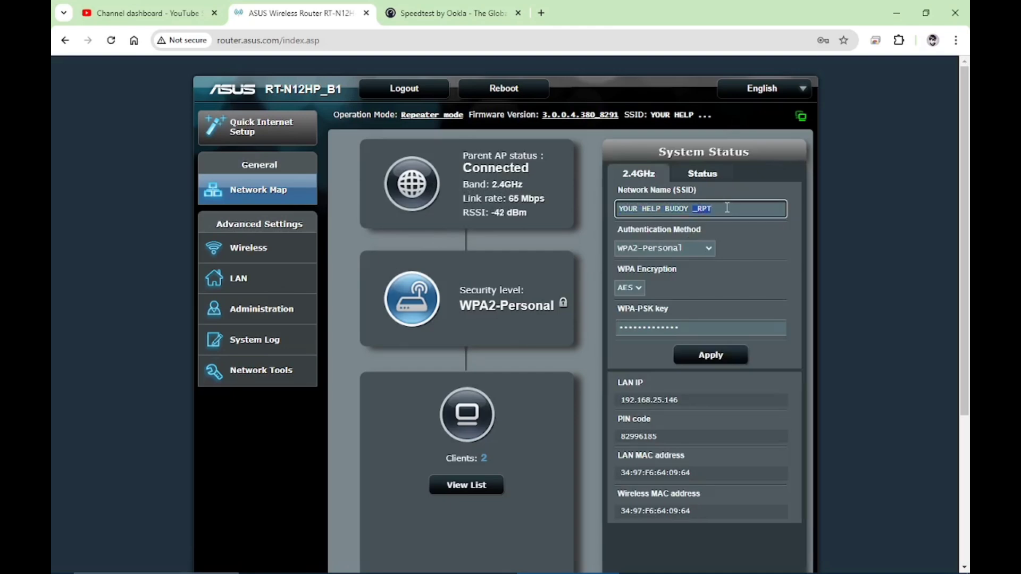
text(ext)
key(BackSpace)
key(BackSpace)
key(BackSpace)
text(EX)
- Try Shared Key authentication with WEP-64bits encryption and key index 1
click(678, 324)
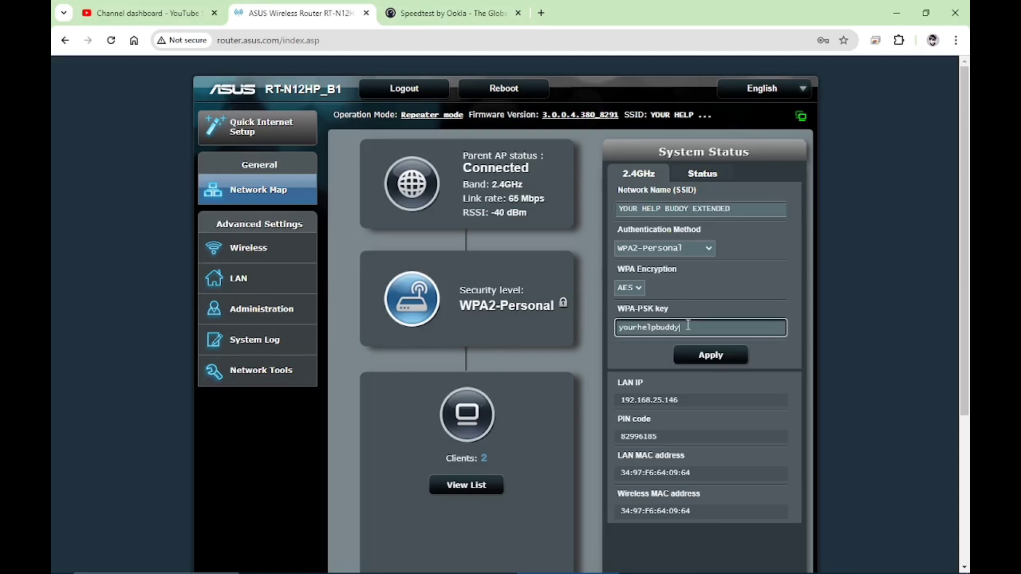
click(677, 250)
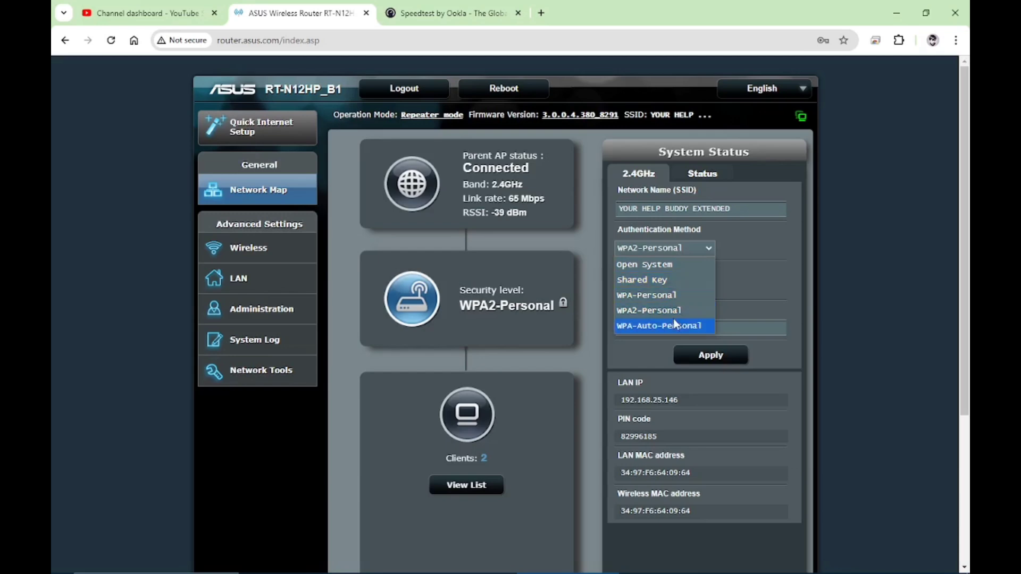
click(681, 285)
click(680, 288)
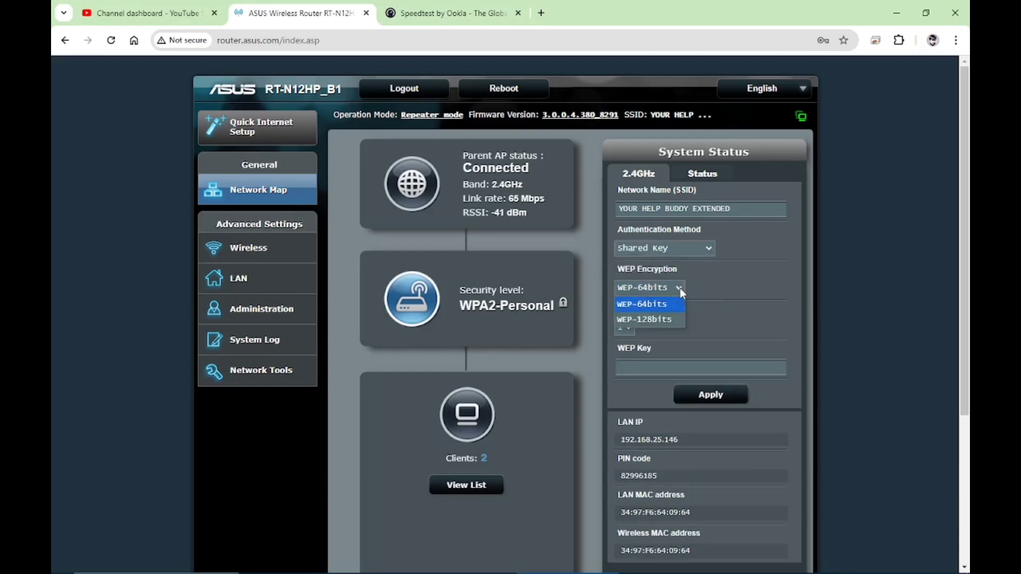
click(679, 288)
click(634, 329)
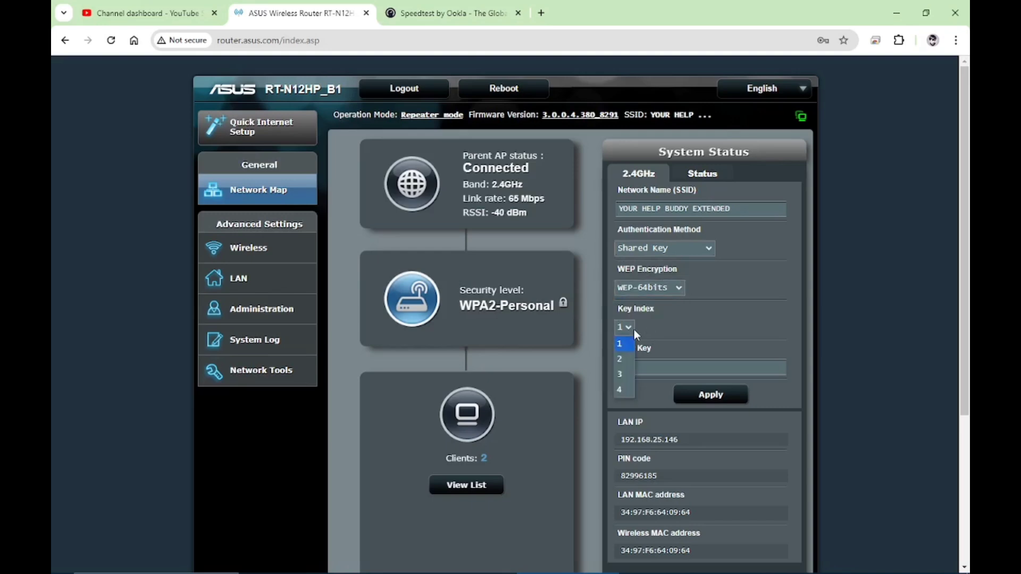
click(633, 327)
click(649, 361)
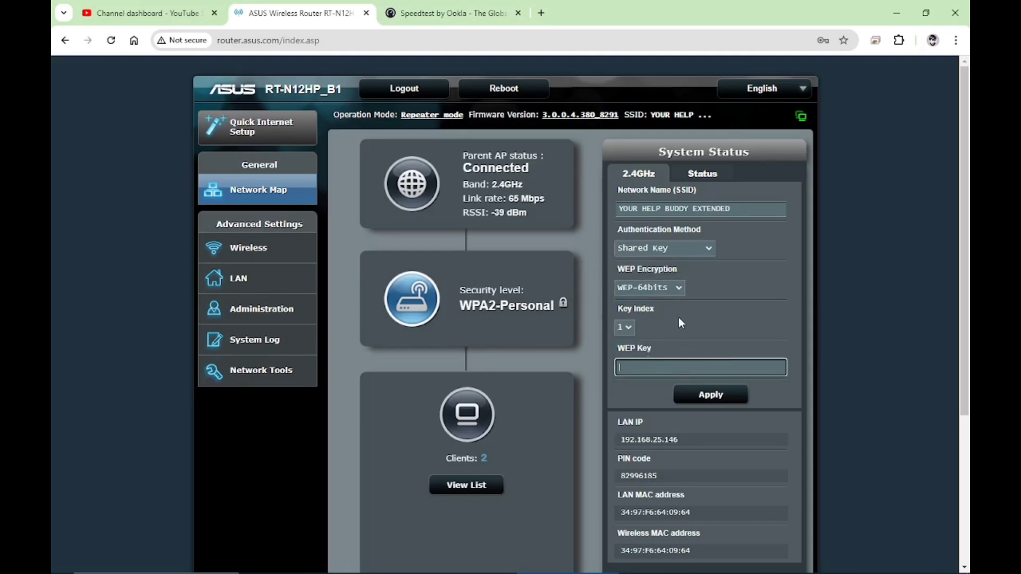
- Set authentication to WPA-Auto-Personal with AES encryption and apply the new settings
click(706, 250)
click(684, 294)
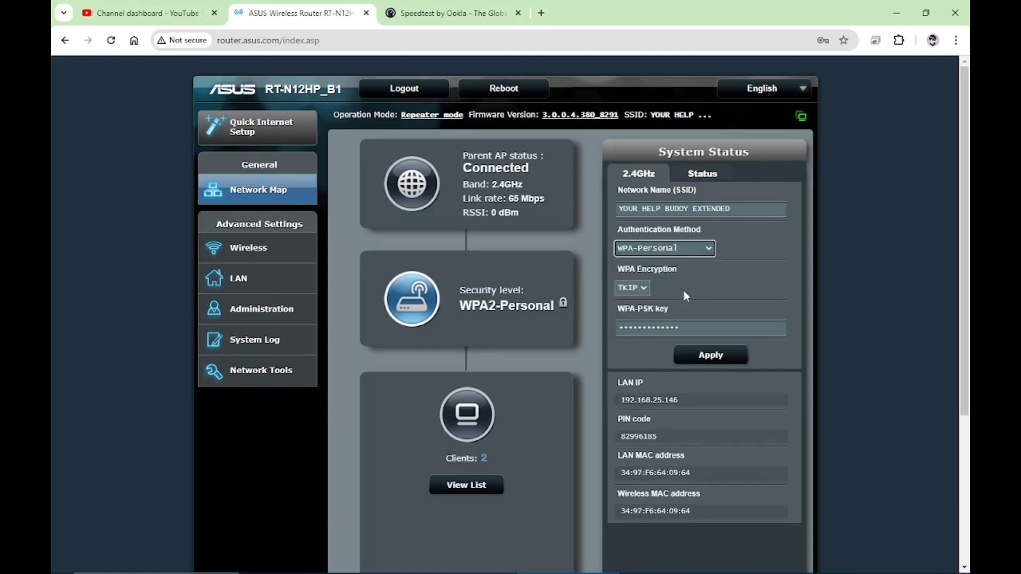
click(703, 253)
click(692, 310)
click(709, 251)
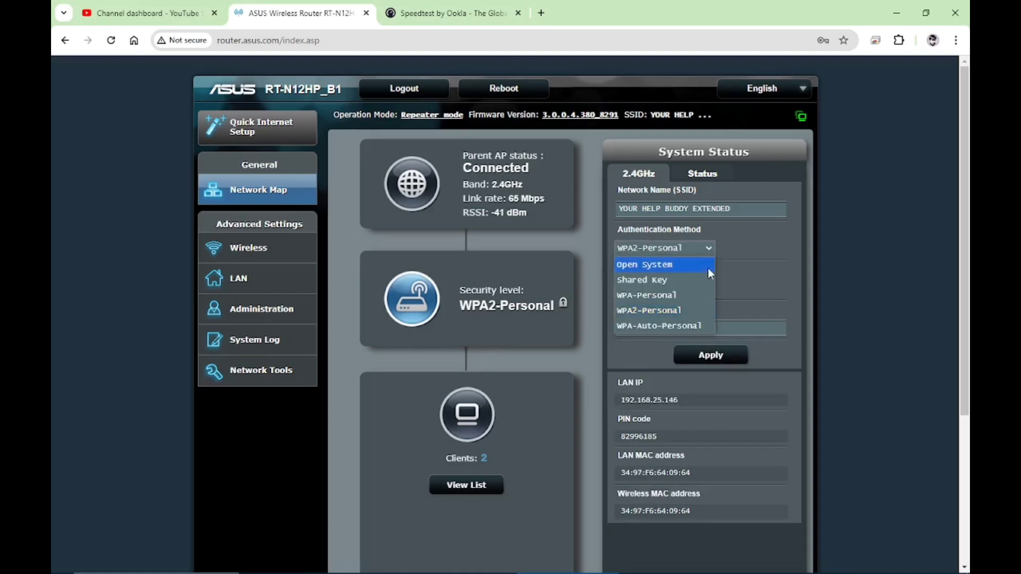
click(696, 325)
click(722, 301)
click(655, 285)
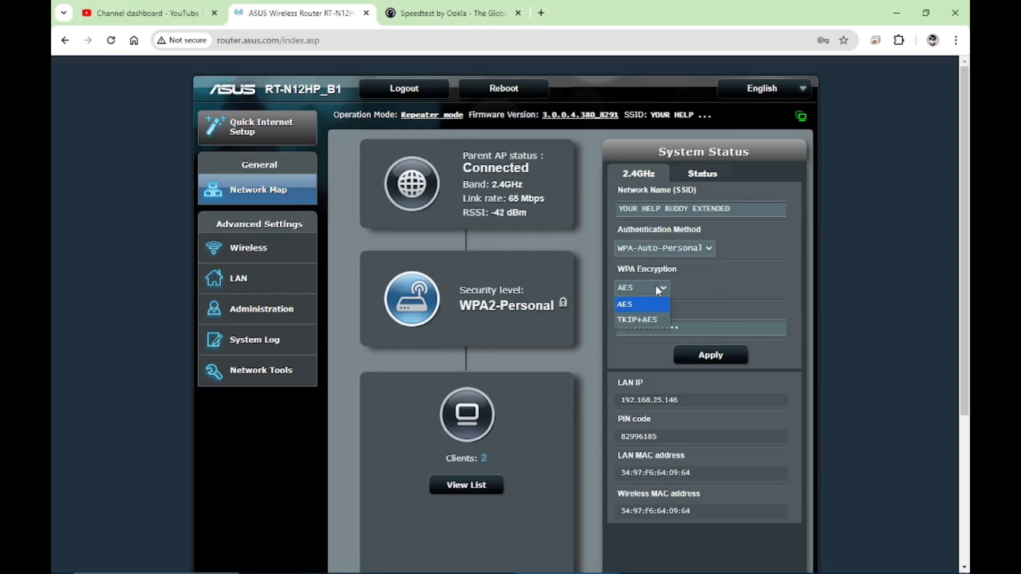
click(655, 285)
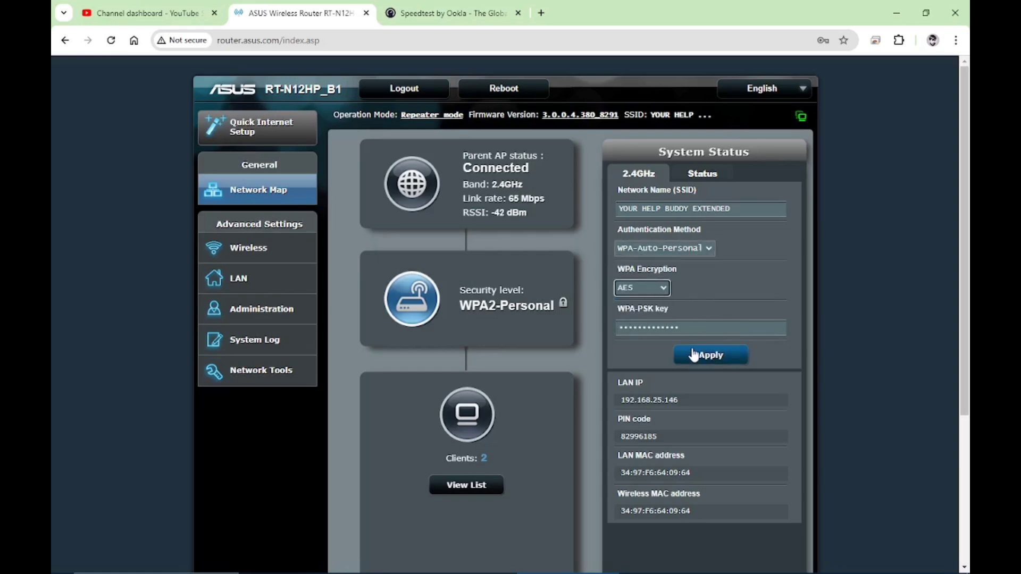
scroll(693, 354, down, 2)
click(689, 277)
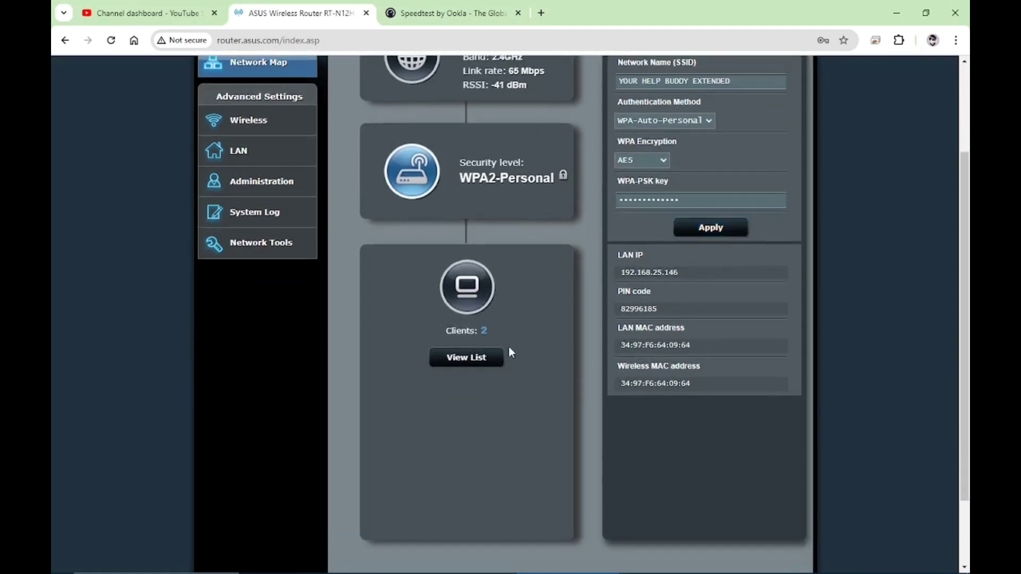
scroll(329, 378, up, 2)
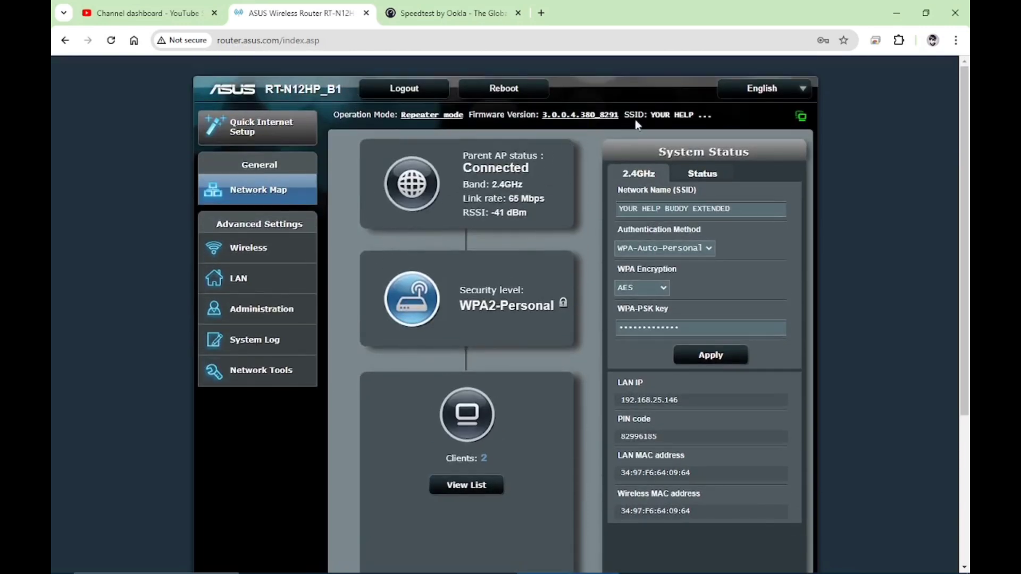
- Visit the firmware upgrade page, then log out of the router and confirm
click(604, 118)
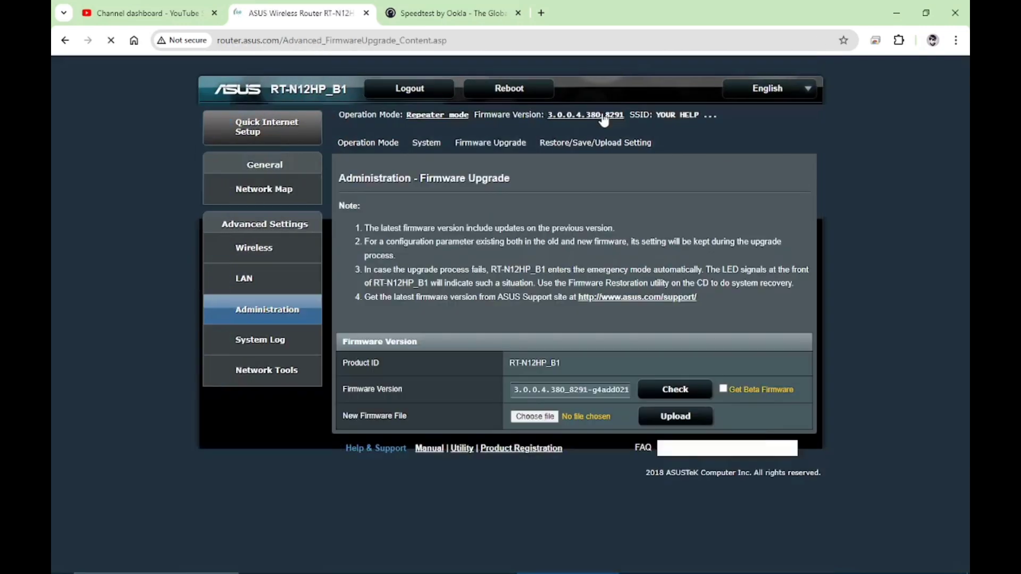
click(418, 89)
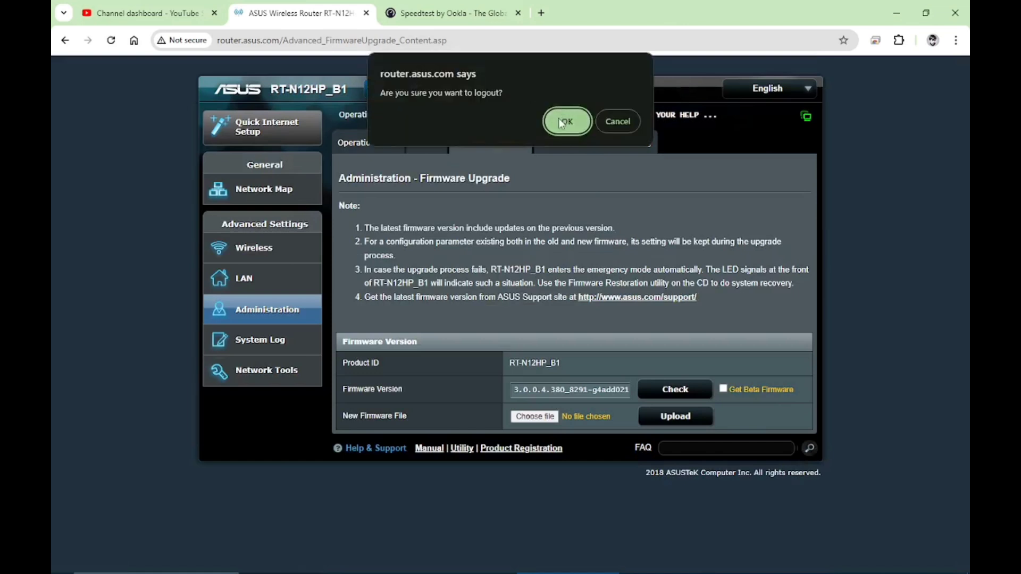
click(559, 120)
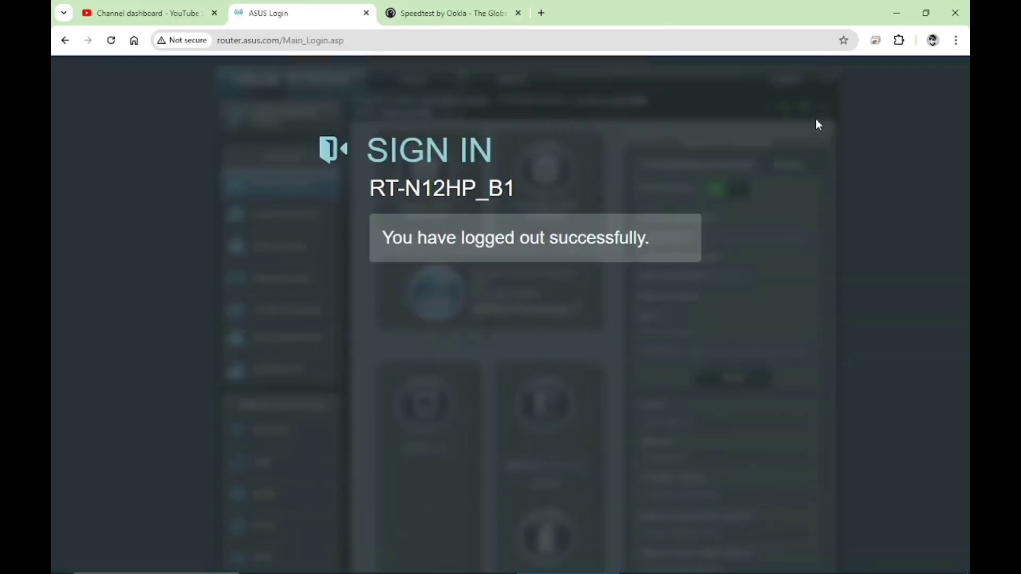